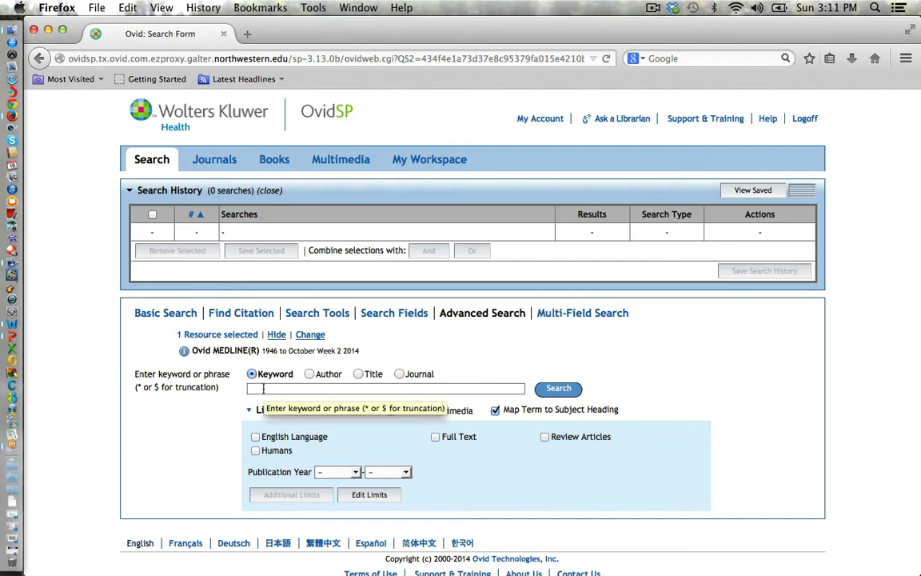
Step: Search Ovid MEDLINE by keyword for "healthcare disparities and diabetes"
{"action": "type", "text": "heal"}
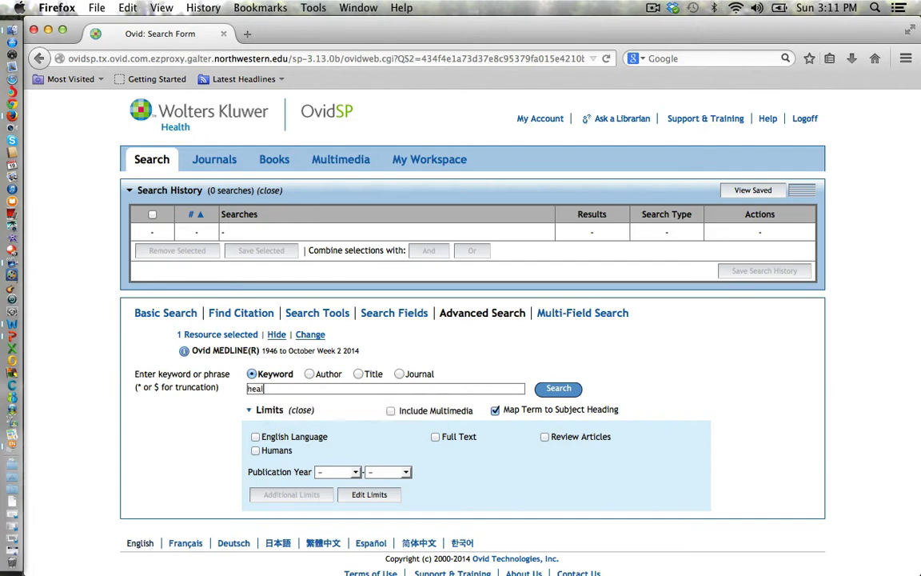
{"action": "type", "text": "thcare disparities and id"}
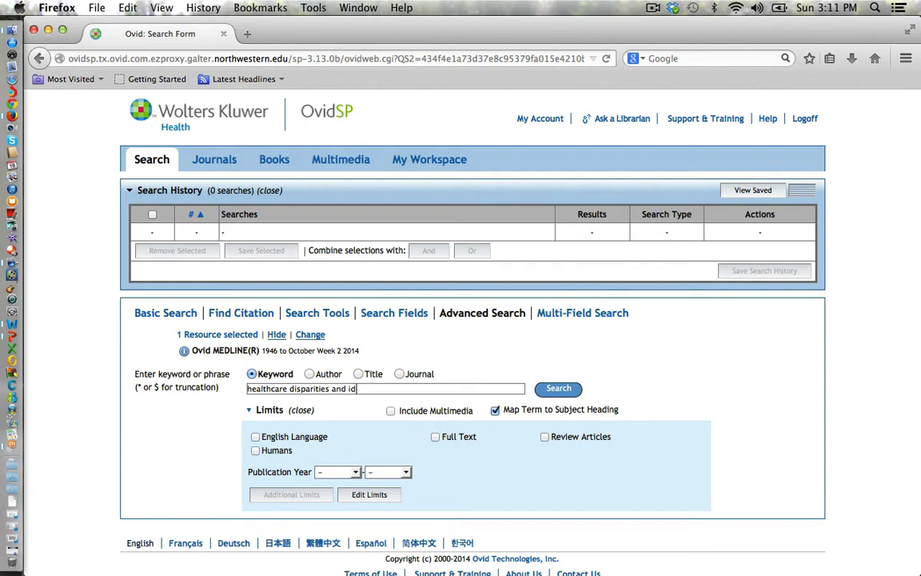
{"action": "key", "text": "BackSpace"}
{"action": "key", "text": "BackSpace"}
{"action": "type", "text": "diabetes"}
{"action": "key", "text": "Return"}
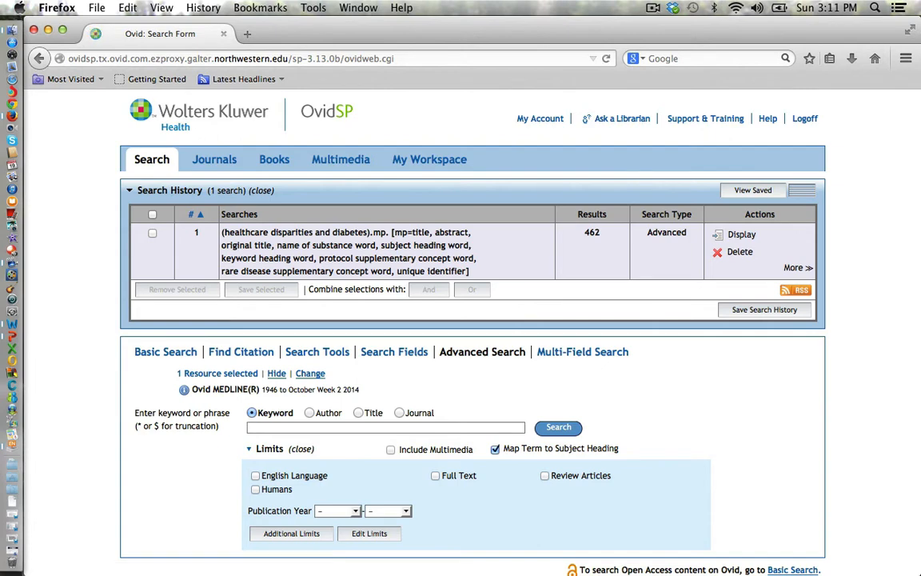
Step: Limit the keyword search to publication years 2004 to Current, and limit that result set to full text
{"action": "left_click", "coordinate": [354, 512]}
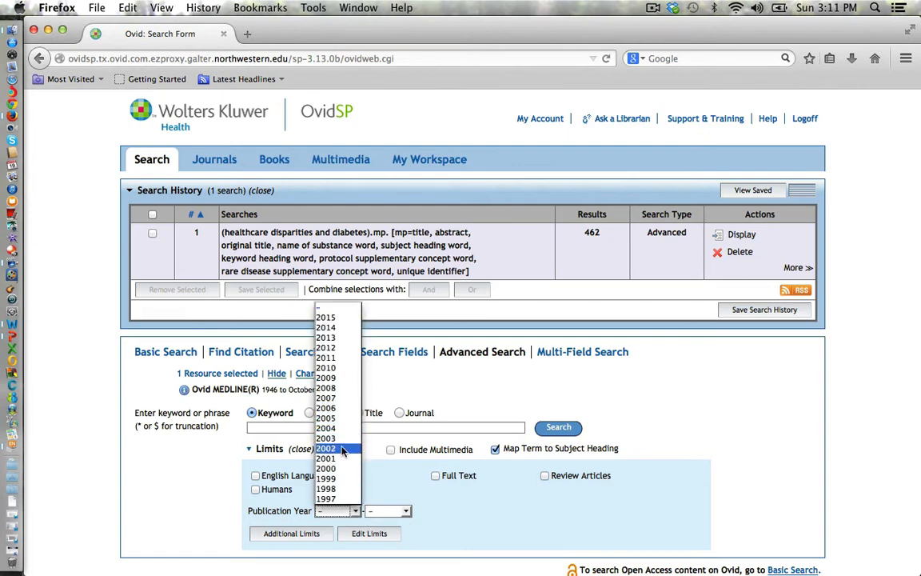
{"action": "left_click", "coordinate": [338, 430]}
{"action": "left_click", "coordinate": [405, 511]}
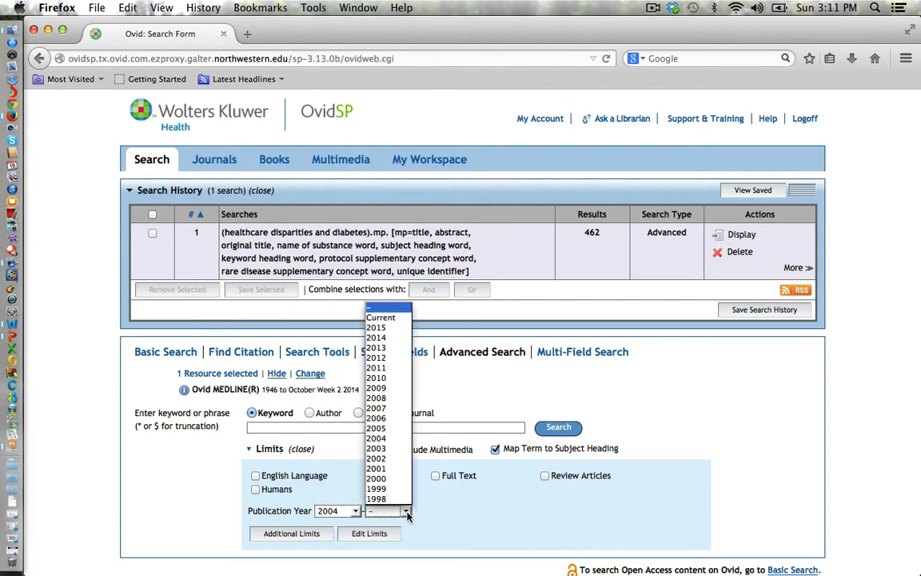
{"action": "left_click", "coordinate": [394, 317]}
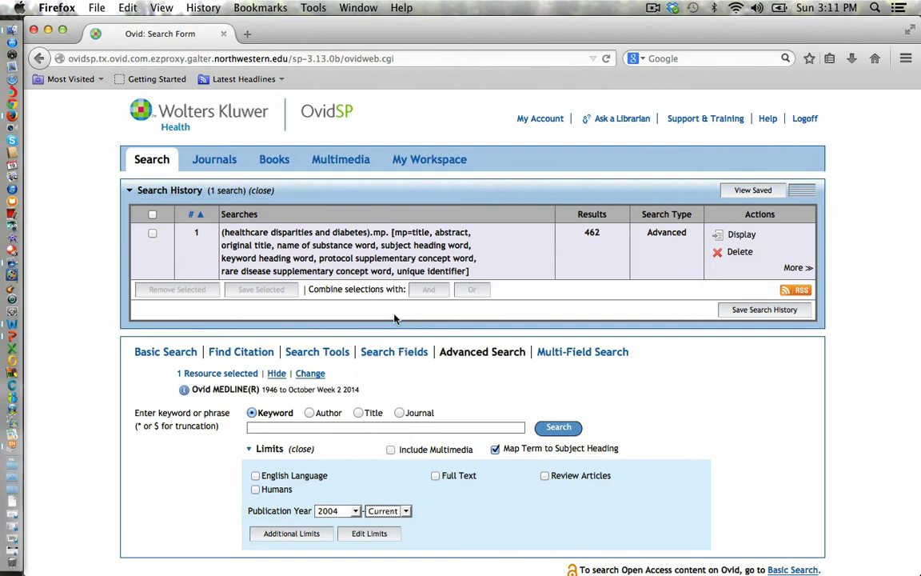
{"action": "left_click", "coordinate": [559, 429]}
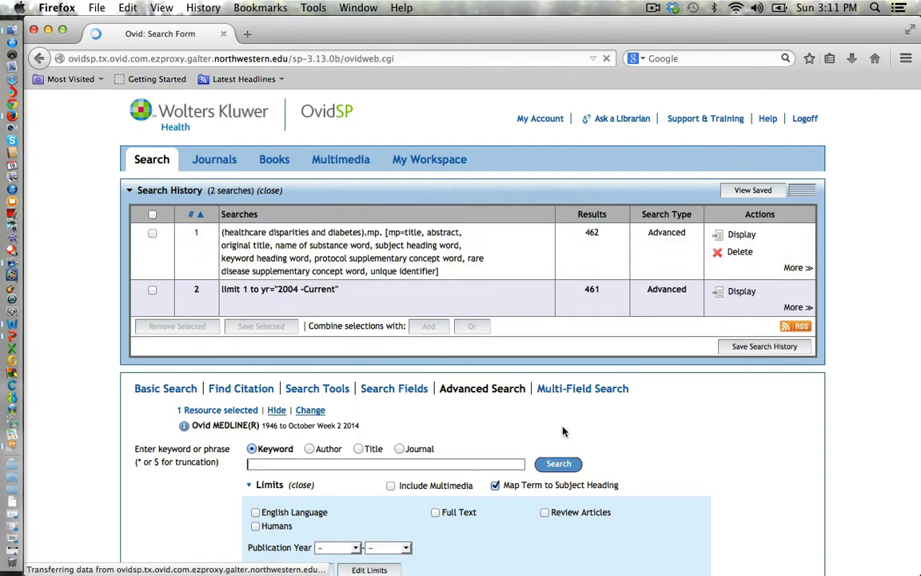
{"action": "left_click", "coordinate": [436, 512]}
{"action": "left_click", "coordinate": [559, 465]}
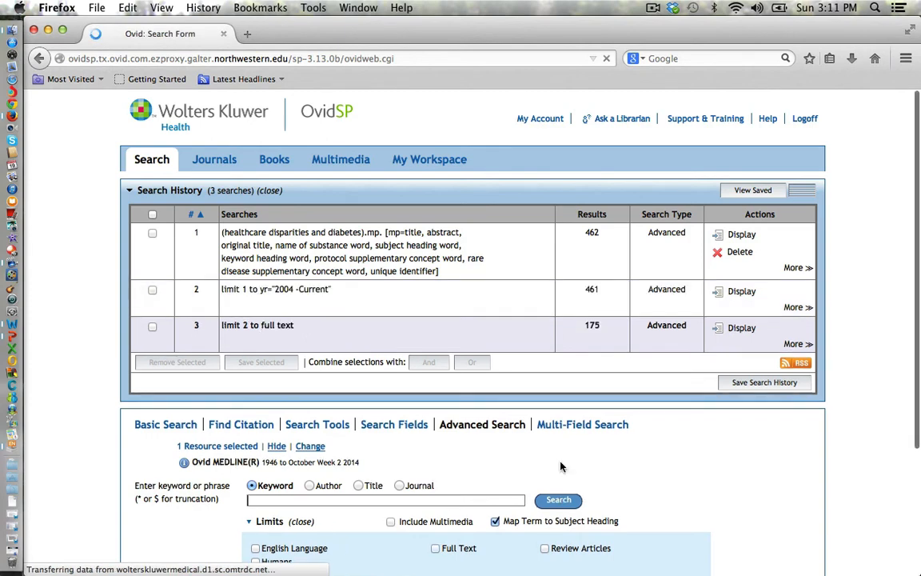
Step: Run an author search by last name and initials with the Full Text limit, using the preselected entry in the author index
{"action": "left_click", "coordinate": [436, 549]}
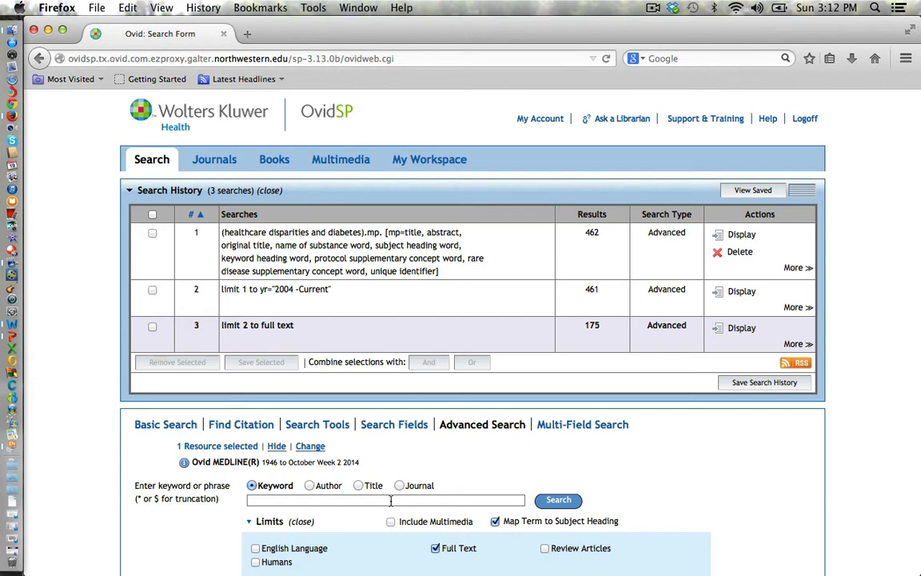
{"action": "scroll", "coordinate": [391, 502], "scroll_direction": "down", "scroll_amount": 1}
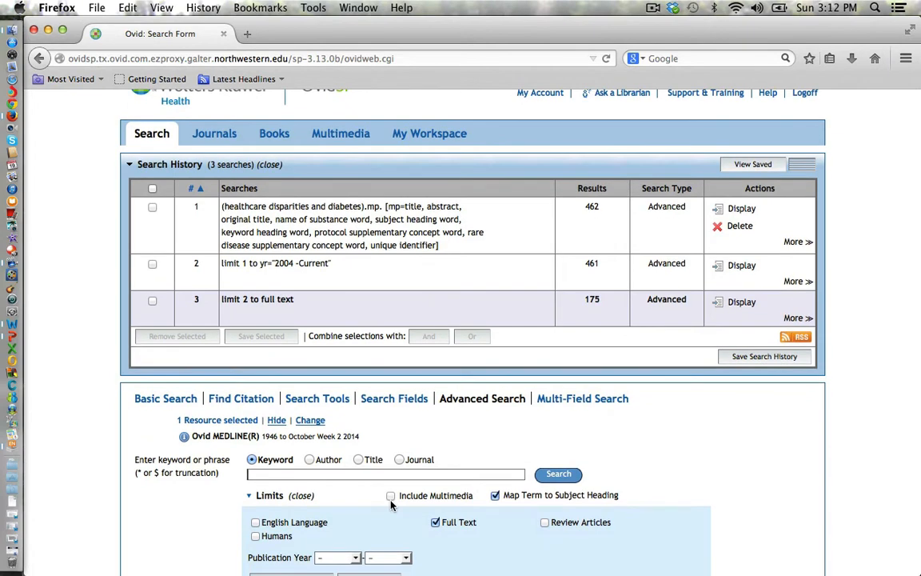
{"action": "left_click", "coordinate": [310, 461]}
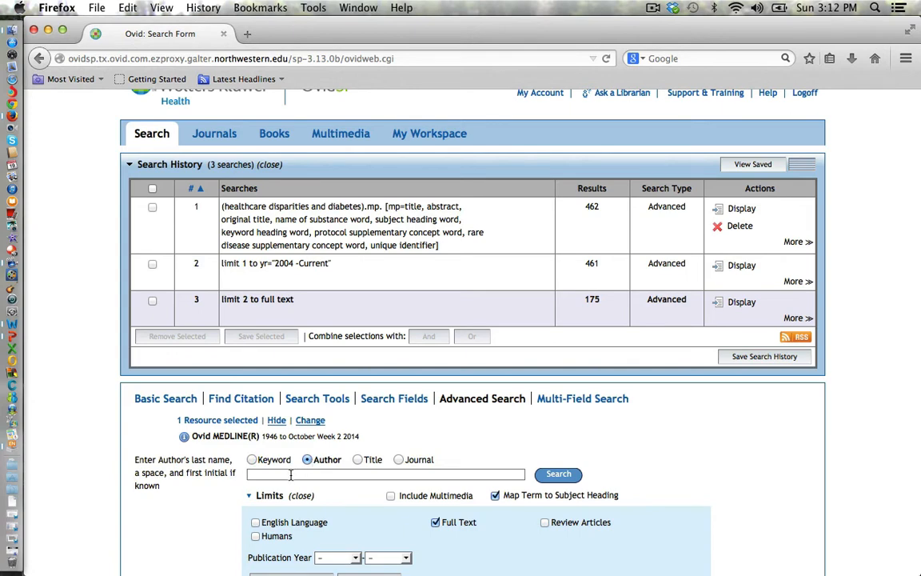
{"action": "left_click", "coordinate": [290, 475]}
{"action": "type", "text": "ryan, er"}
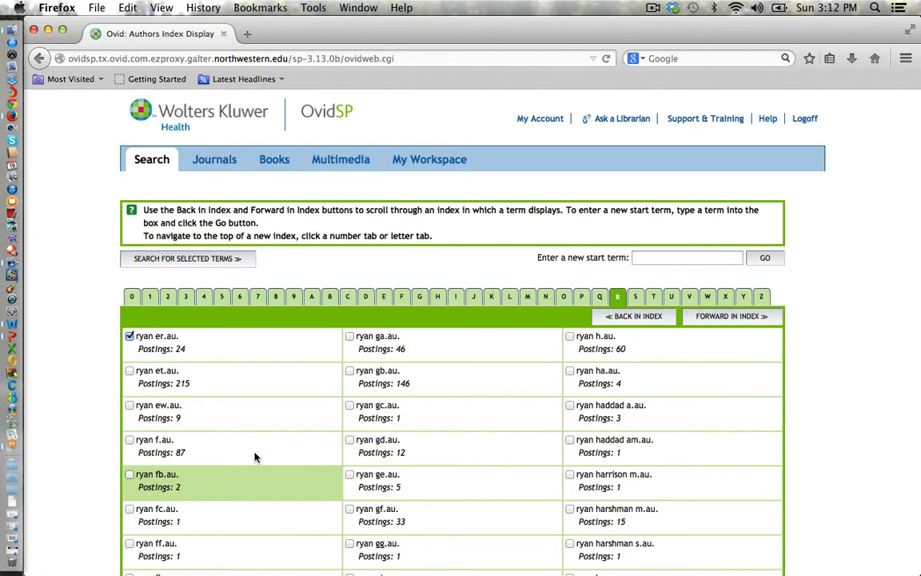
{"action": "left_click", "coordinate": [185, 260]}
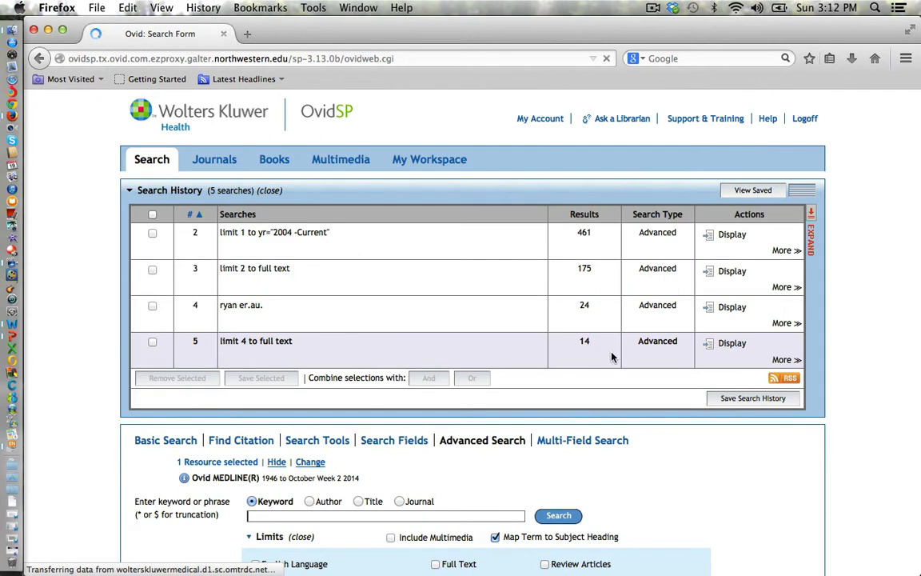
Step: Display the results of the author search limited to full text and look through the citations
{"action": "left_click", "coordinate": [733, 346]}
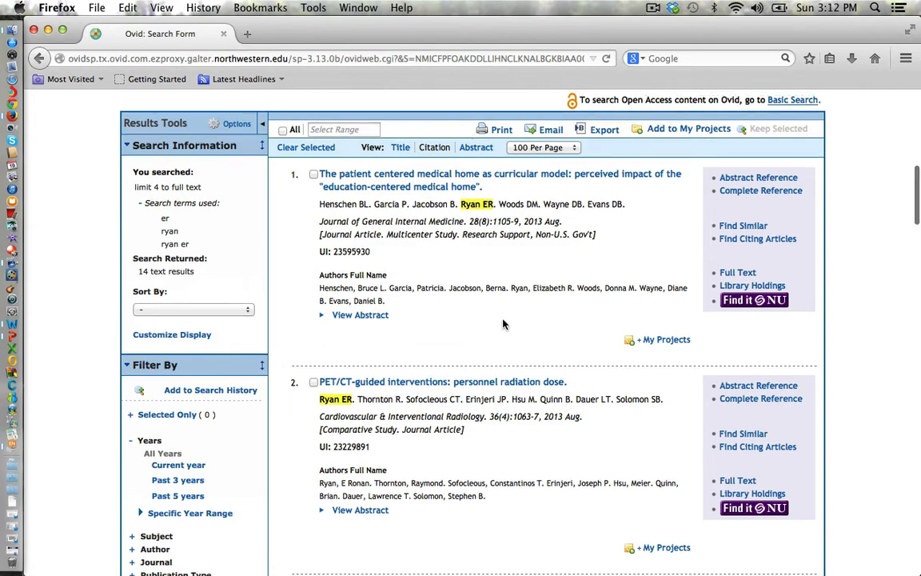
{"action": "scroll", "coordinate": [503, 324], "scroll_direction": "up", "scroll_amount": 10}
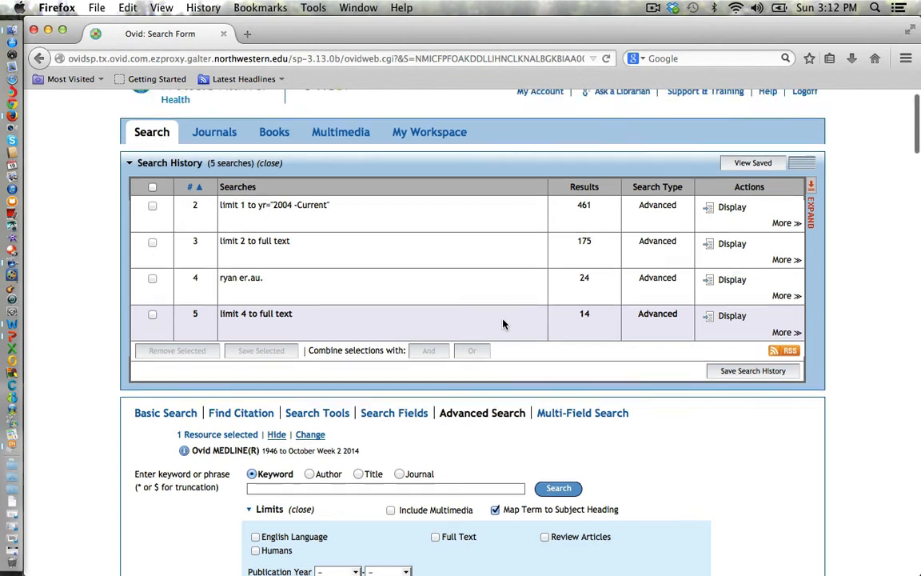
{"action": "scroll", "coordinate": [504, 323], "scroll_direction": "up", "scroll_amount": 2}
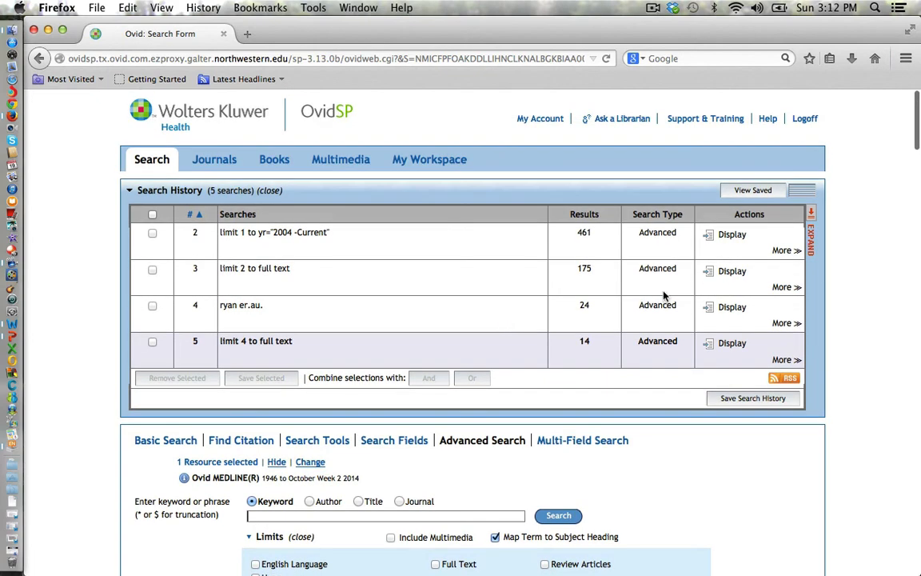
Step: Expand the search history to all searches and display the results of search 3, "limit 2 to full text"
{"action": "left_click", "coordinate": [814, 238]}
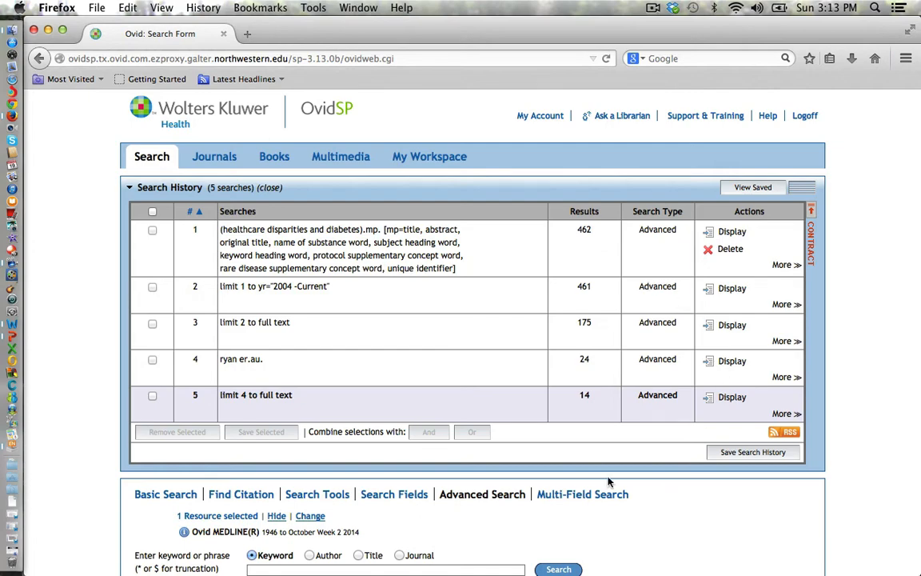
{"action": "scroll", "coordinate": [608, 481], "scroll_direction": "down", "scroll_amount": 10}
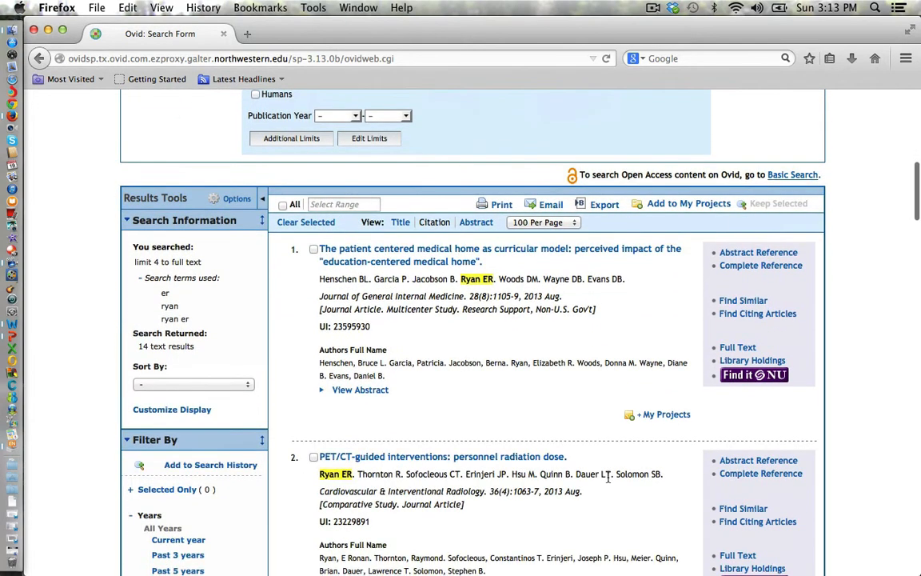
{"action": "scroll", "coordinate": [379, 276], "scroll_direction": "up", "scroll_amount": 5}
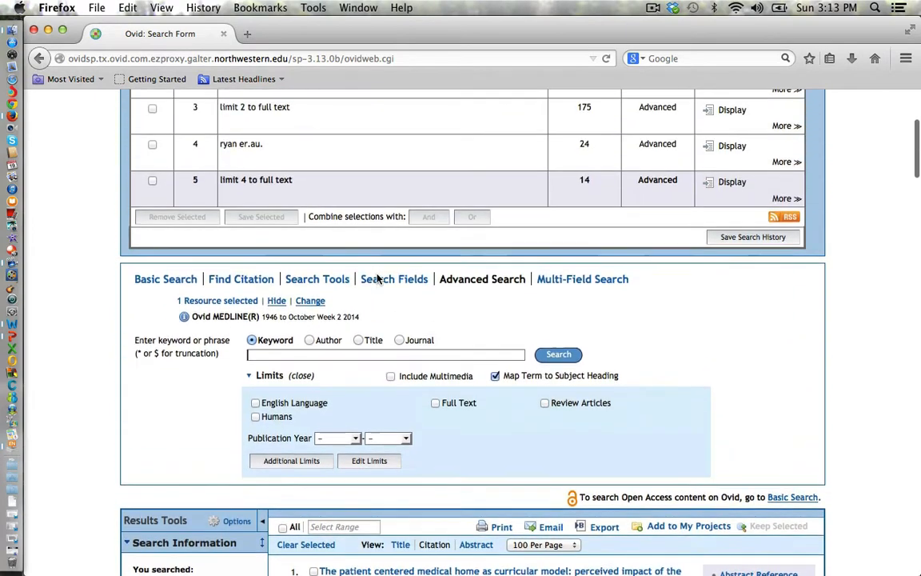
{"action": "scroll", "coordinate": [377, 278], "scroll_direction": "up", "scroll_amount": 3}
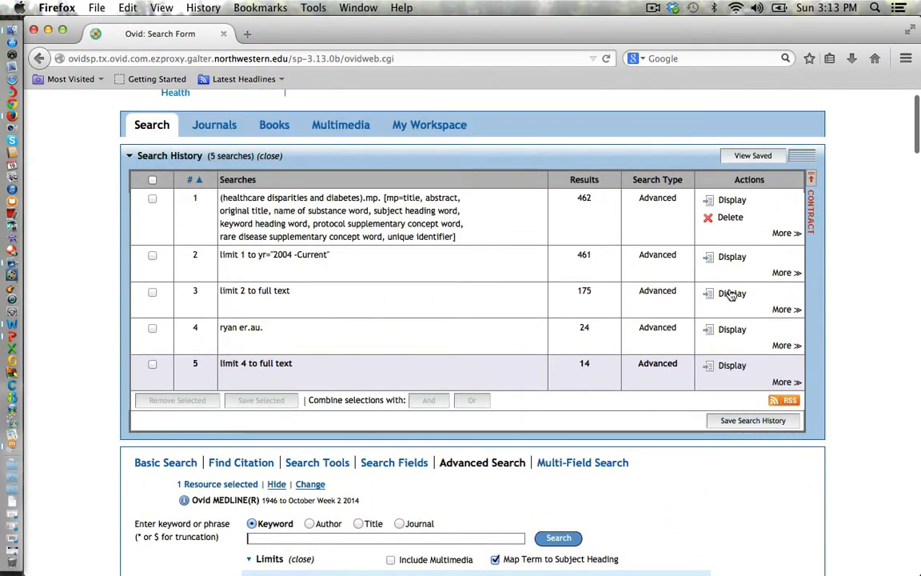
{"action": "left_click", "coordinate": [730, 293]}
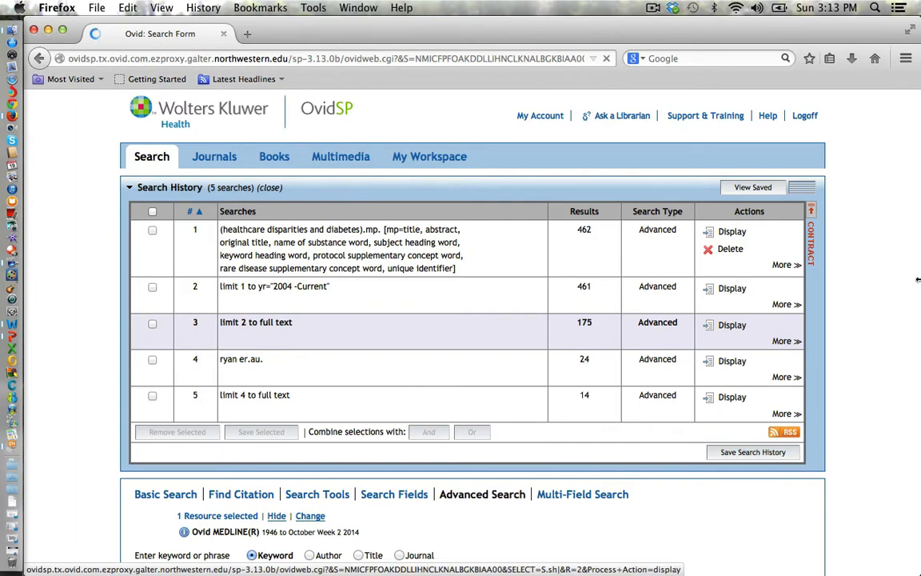
Step: Select citations 1 through 7 in the full-text results on healthcare disparities and diabetes
{"action": "scroll", "coordinate": [844, 412], "scroll_direction": "down", "scroll_amount": 5}
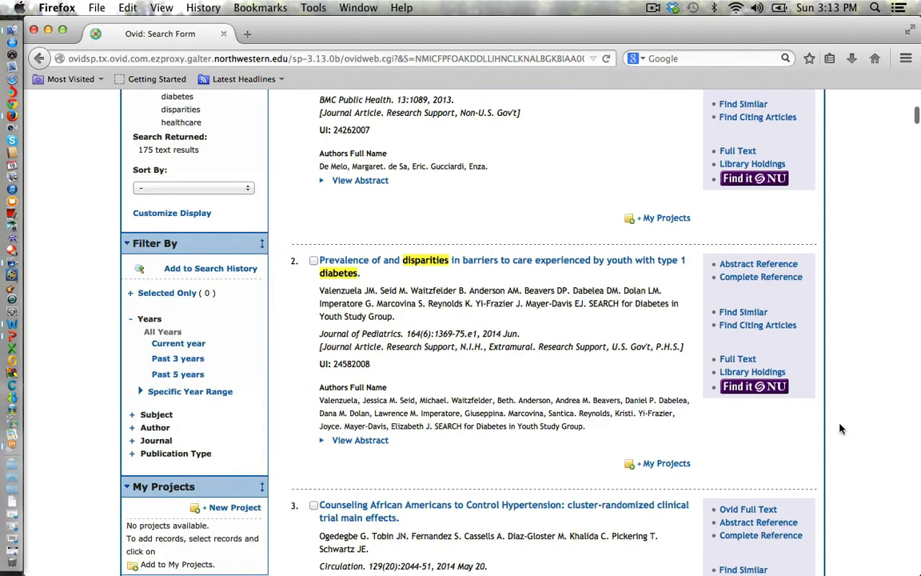
{"action": "scroll", "coordinate": [840, 429], "scroll_direction": "up", "scroll_amount": 3}
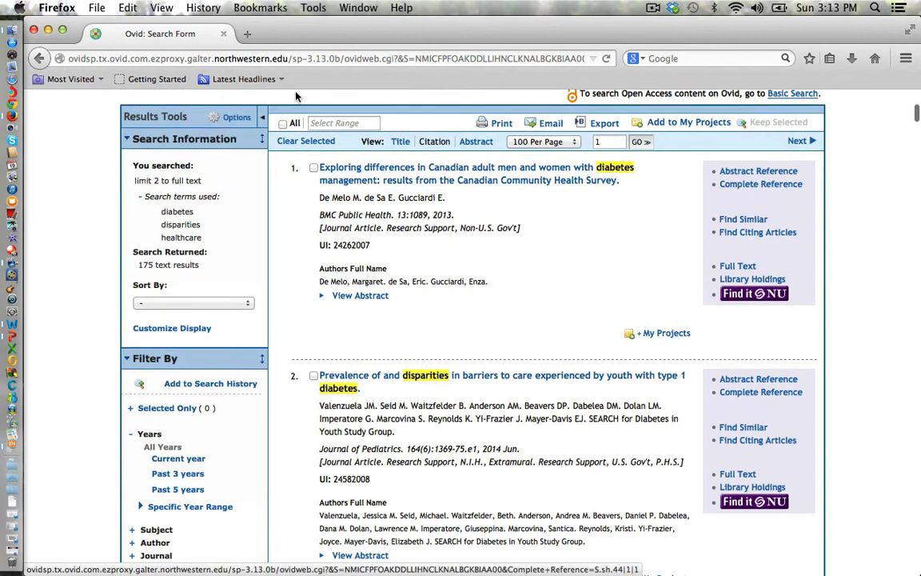
{"action": "left_click", "coordinate": [314, 168]}
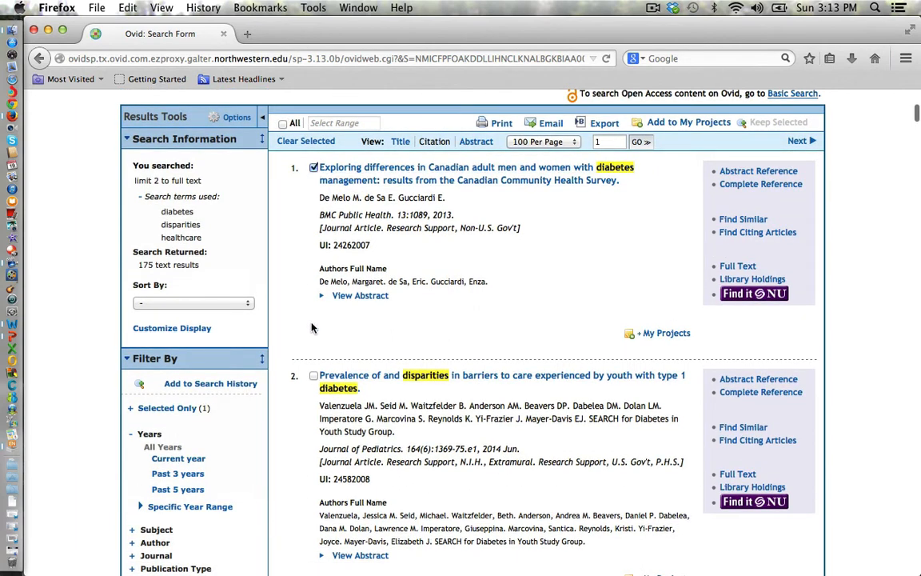
{"action": "left_click", "coordinate": [314, 376]}
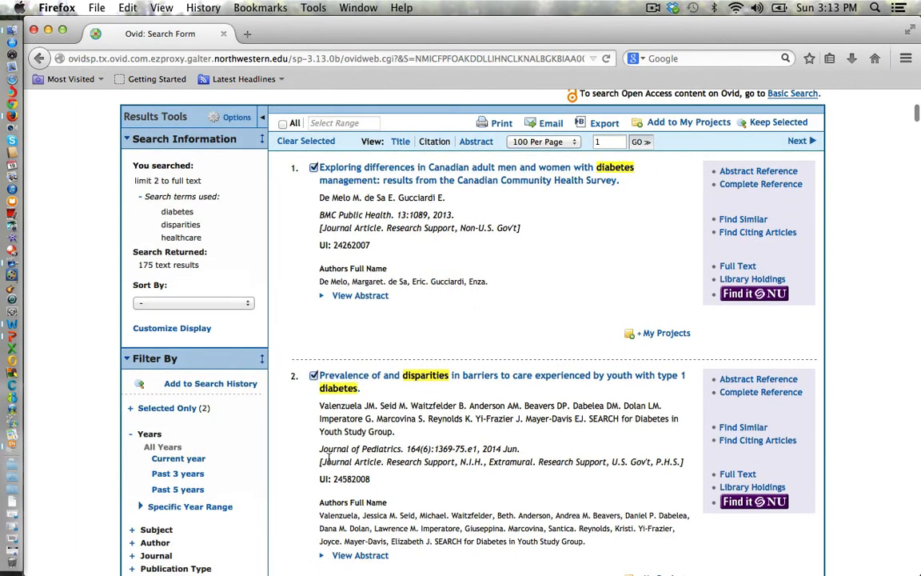
{"action": "scroll", "coordinate": [328, 460], "scroll_direction": "down", "scroll_amount": 3}
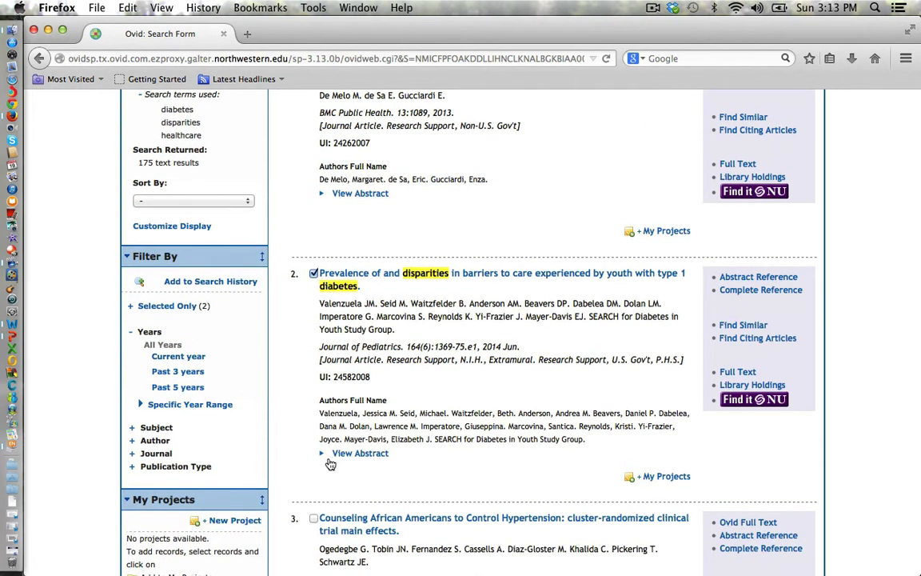
{"action": "scroll", "coordinate": [330, 462], "scroll_direction": "down", "scroll_amount": 2}
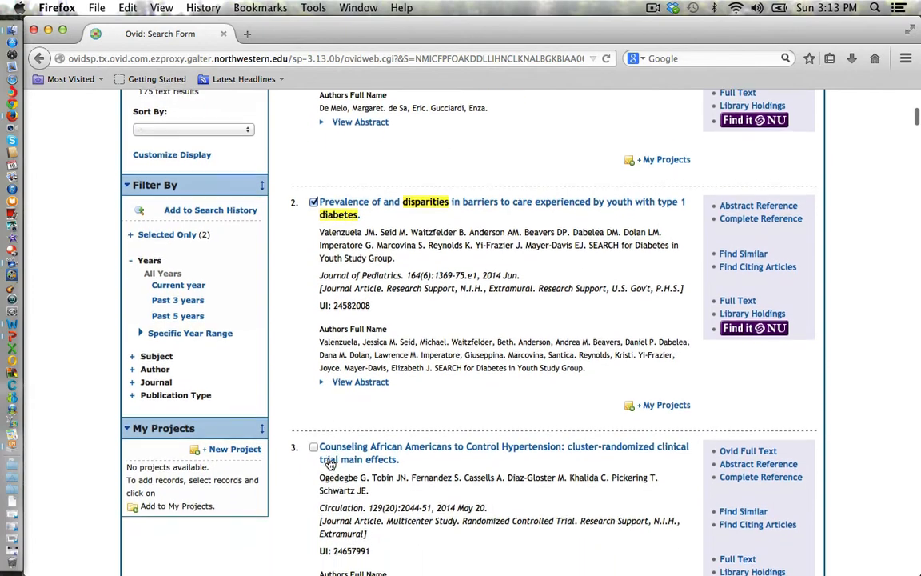
{"action": "left_click", "coordinate": [314, 442]}
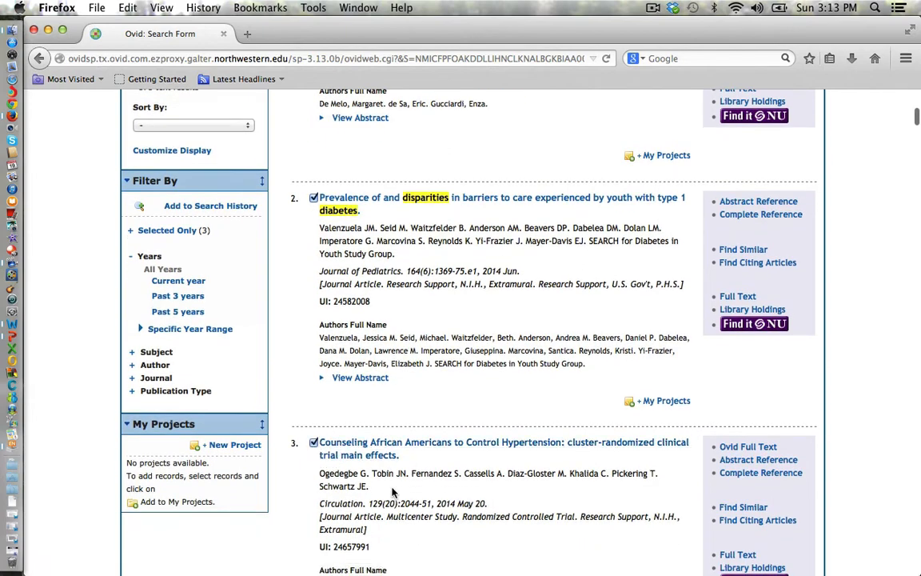
{"action": "scroll", "coordinate": [356, 444], "scroll_direction": "down", "scroll_amount": 6}
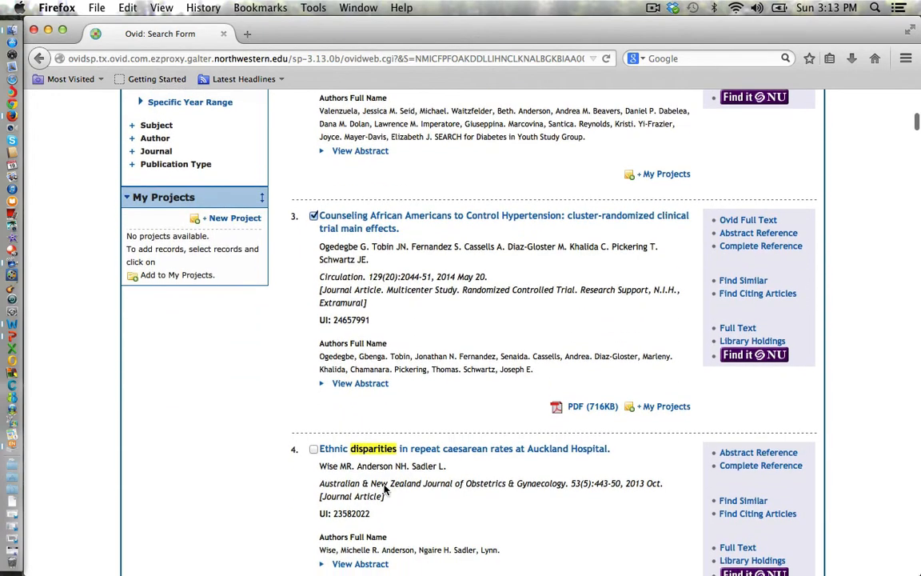
{"action": "left_click", "coordinate": [313, 448]}
{"action": "scroll", "coordinate": [335, 499], "scroll_direction": "down", "scroll_amount": 2}
{"action": "scroll", "coordinate": [334, 499], "scroll_direction": "down", "scroll_amount": 5}
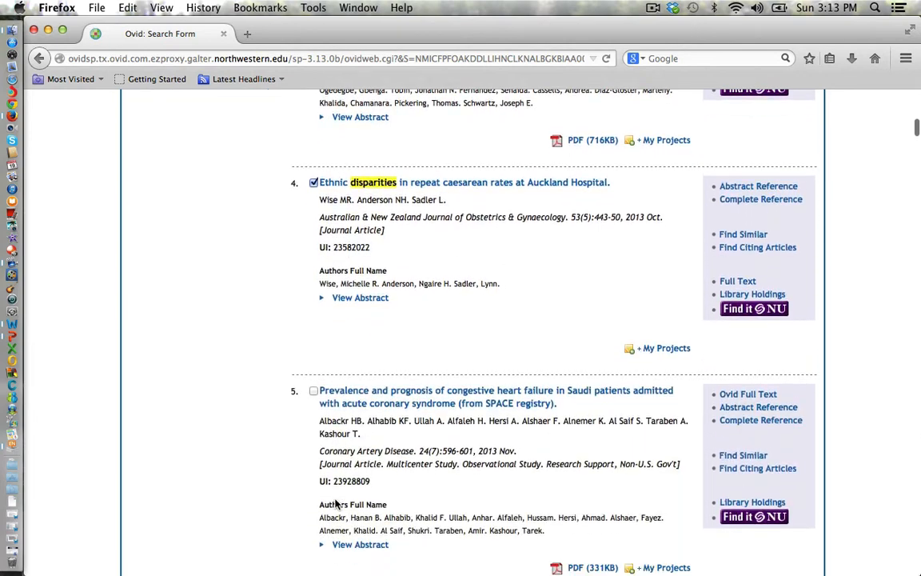
{"action": "left_click", "coordinate": [313, 390]}
{"action": "scroll", "coordinate": [314, 392], "scroll_direction": "down", "scroll_amount": 10}
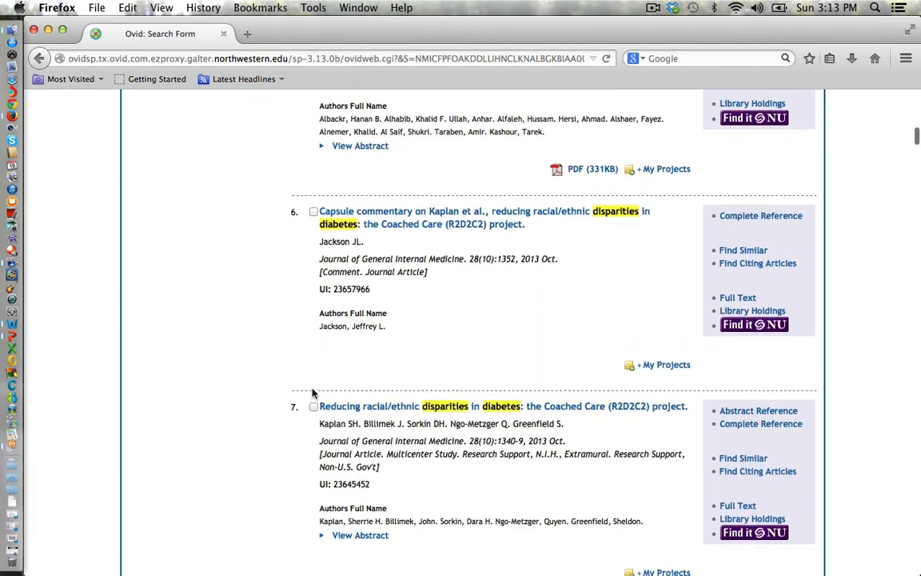
{"action": "left_click", "coordinate": [313, 208]}
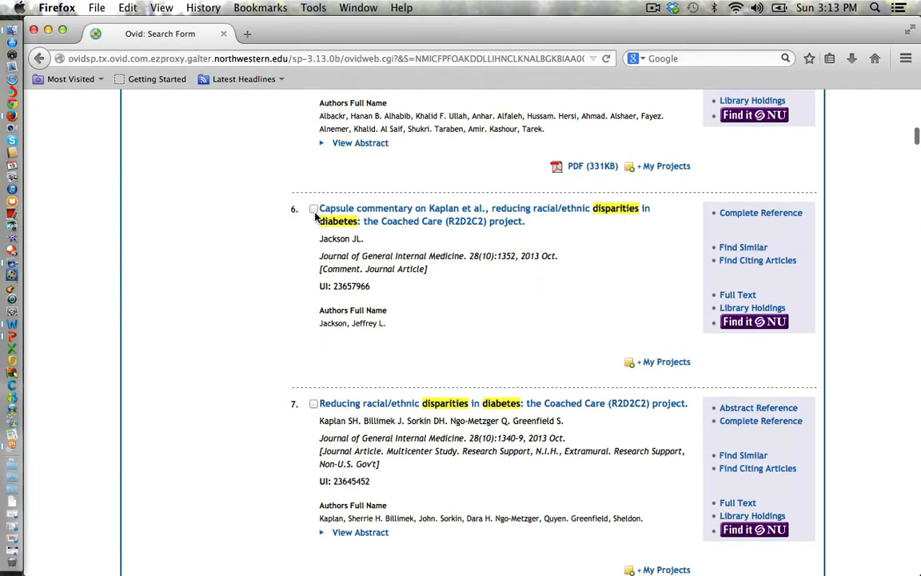
{"action": "left_click", "coordinate": [314, 404]}
Step: Export the selected citations 1-7 to EndNote with the Complete Reference fields, keeping the link to the external resolver and the URL
{"action": "scroll", "coordinate": [315, 406], "scroll_direction": "up", "scroll_amount": 20}
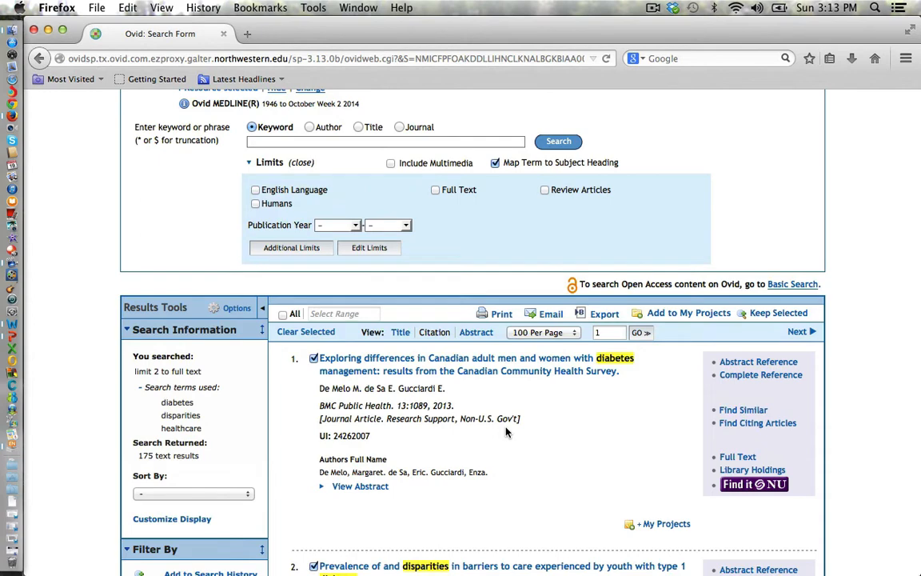
{"action": "left_click", "coordinate": [603, 313]}
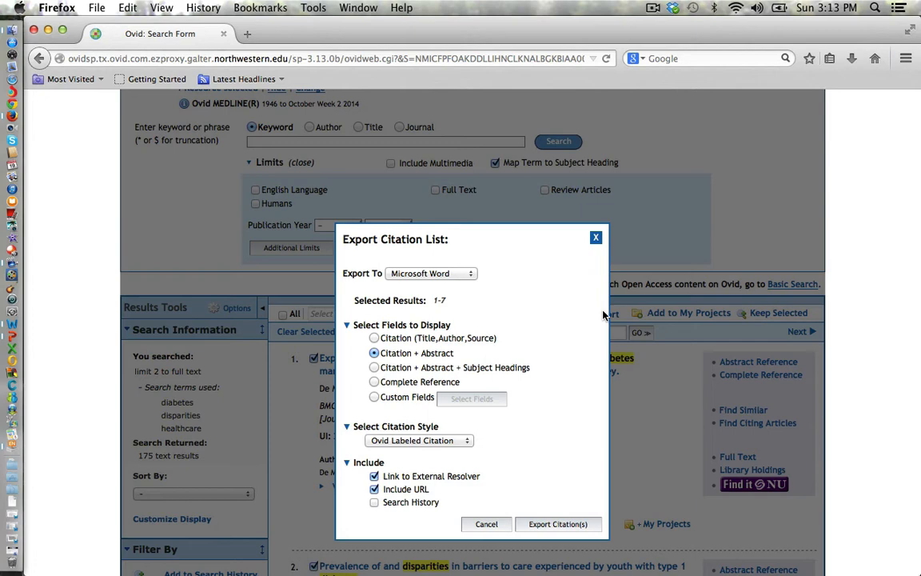
{"action": "left_click", "coordinate": [470, 275]}
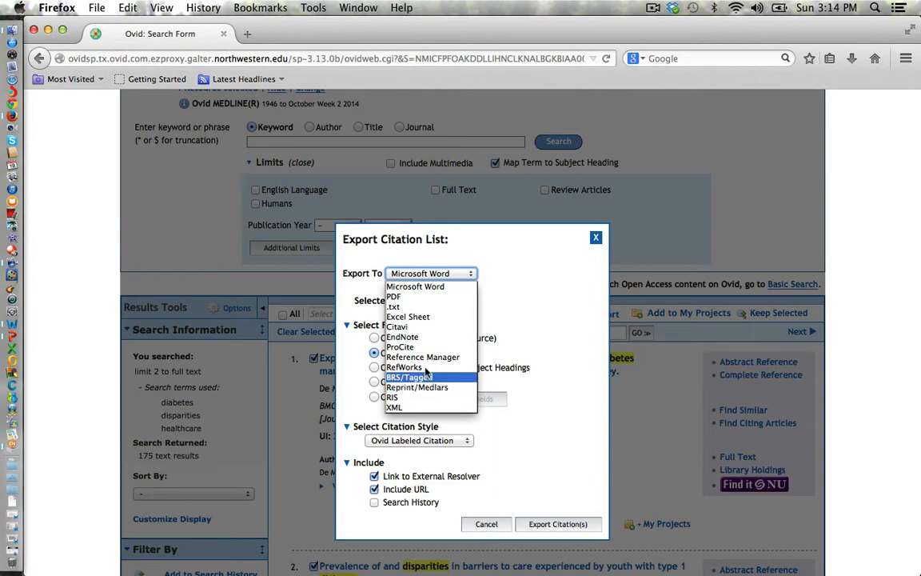
{"action": "left_click", "coordinate": [416, 337]}
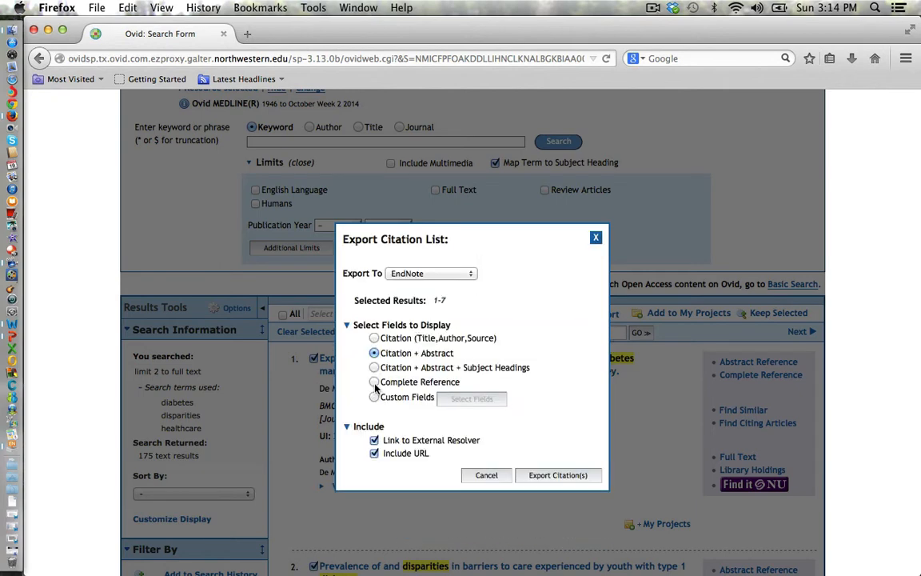
{"action": "left_click", "coordinate": [374, 382]}
{"action": "left_click", "coordinate": [557, 476]}
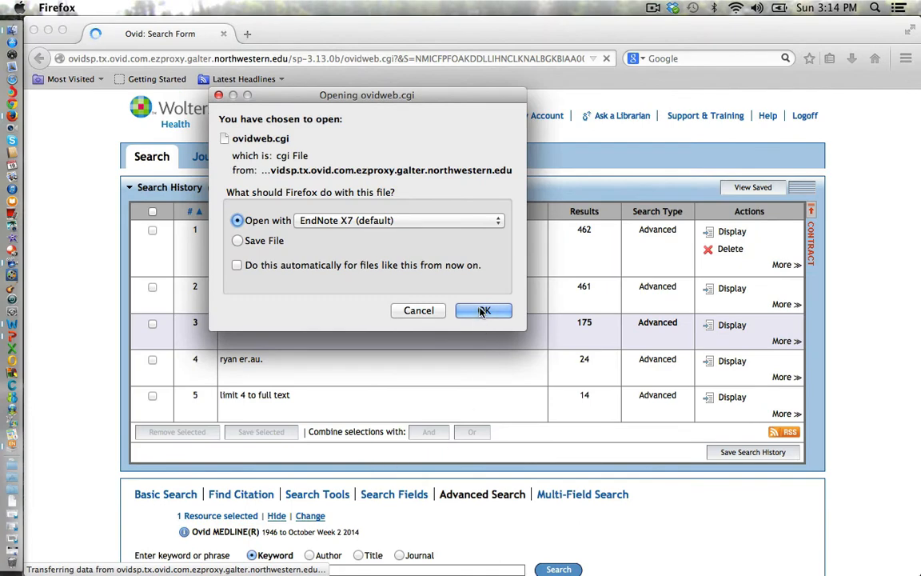
Step: Open the exported citation file with EndNote X7 and run Find Full Text on all the imported references
{"action": "left_click", "coordinate": [480, 310]}
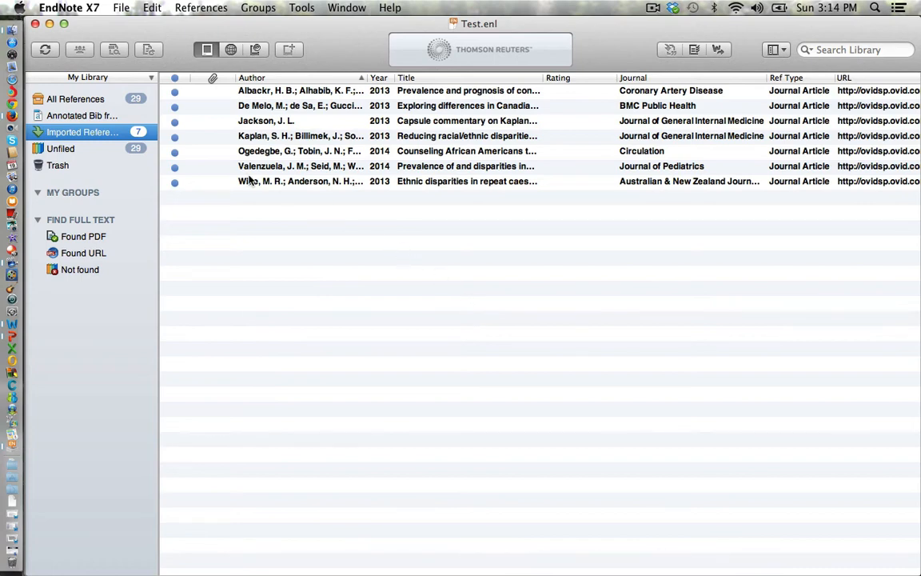
{"action": "key", "text": "super+a"}
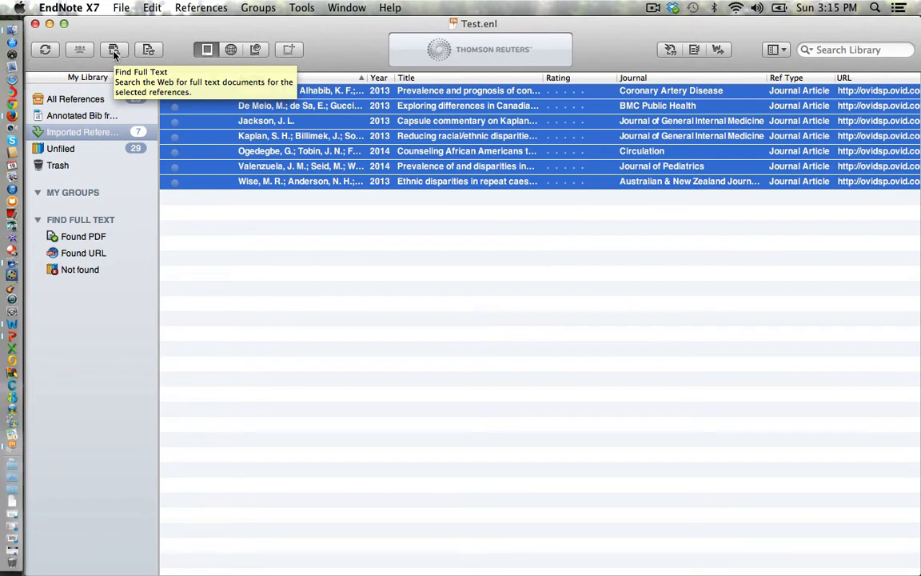
{"action": "left_click", "coordinate": [114, 49]}
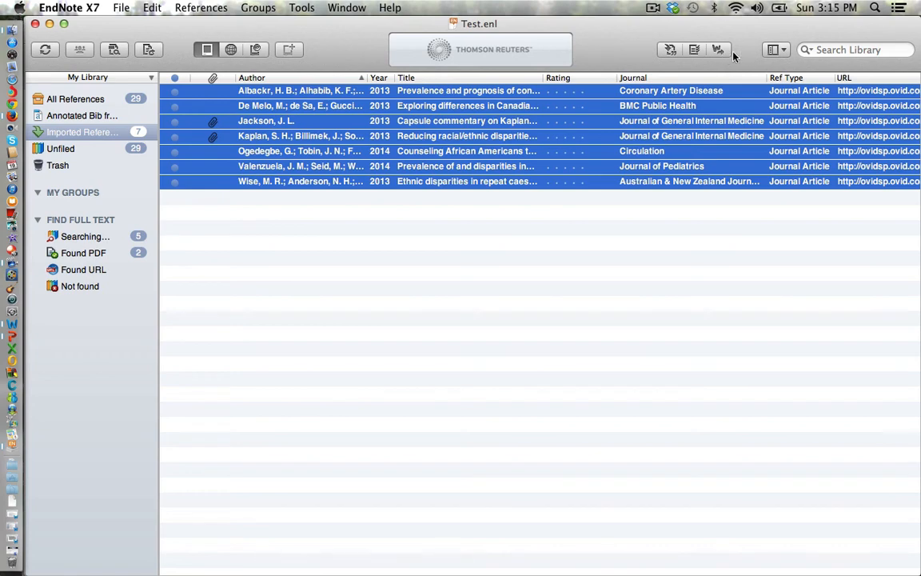
Step: Try the Right – Split, Right – Preview and Right – PDF library layouts, and return to References Only
{"action": "left_click", "coordinate": [782, 50]}
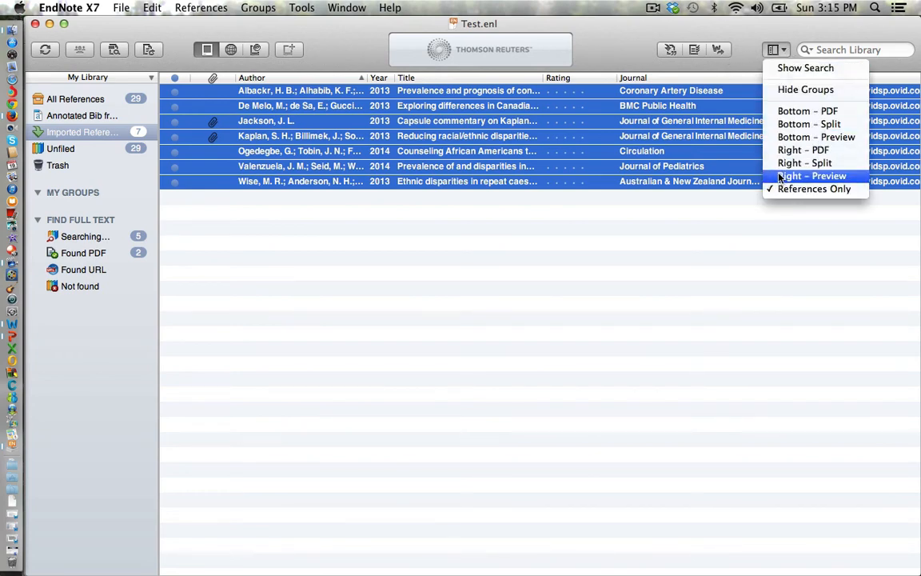
{"action": "left_click", "coordinate": [777, 163]}
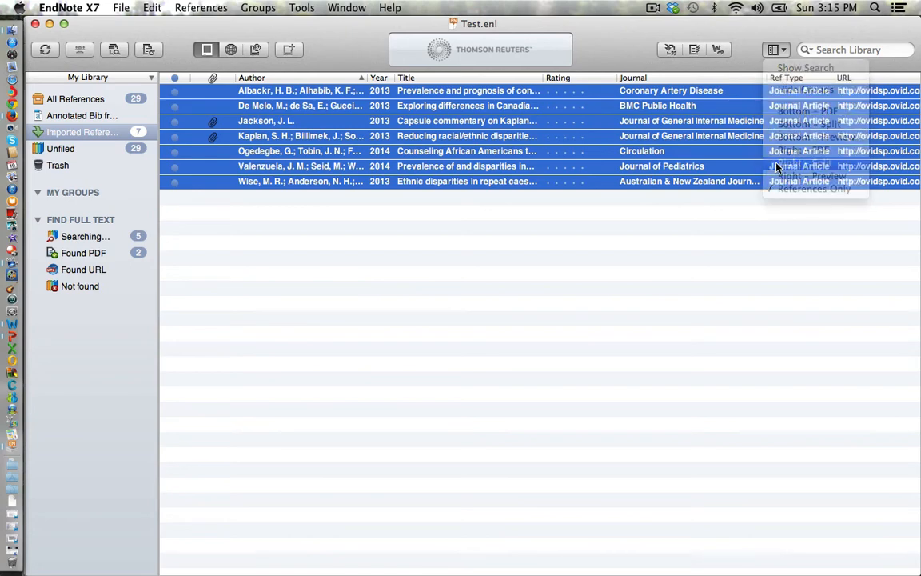
{"action": "left_click", "coordinate": [781, 49]}
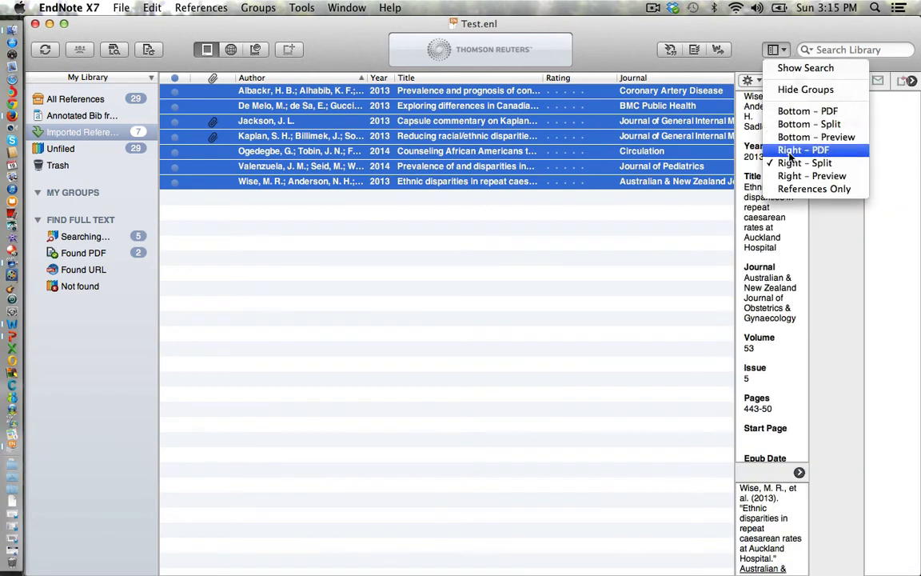
{"action": "left_click", "coordinate": [791, 176]}
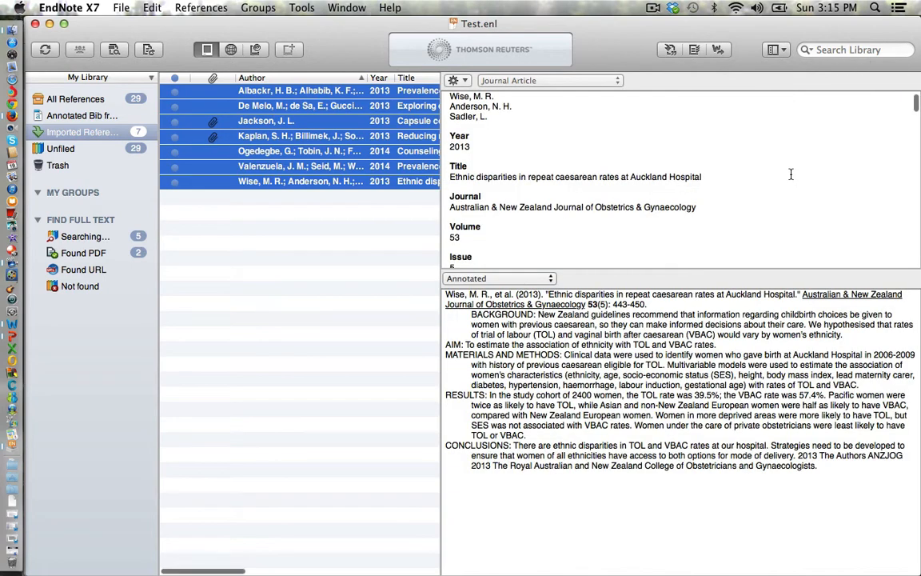
{"action": "left_click", "coordinate": [776, 50]}
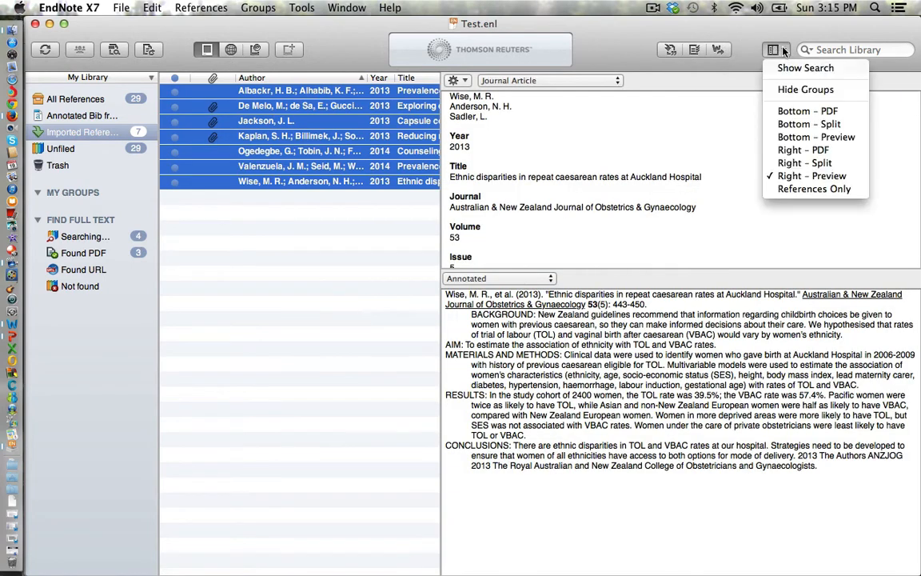
{"action": "left_click", "coordinate": [790, 164]}
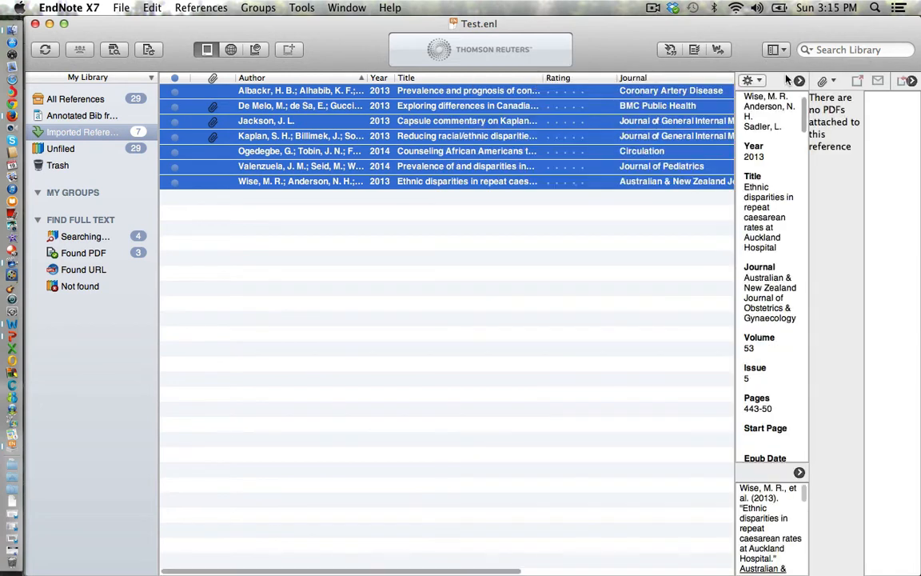
{"action": "left_click", "coordinate": [784, 51]}
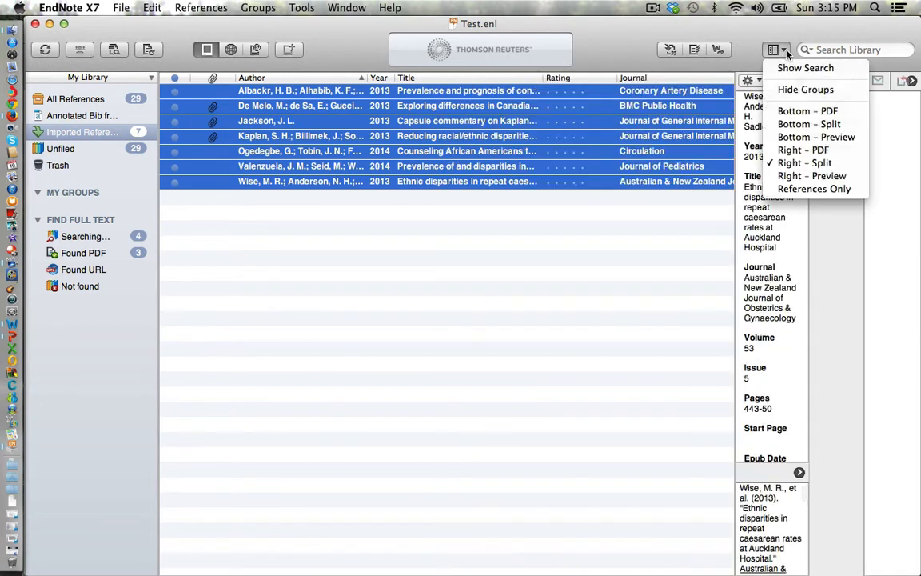
{"action": "left_click", "coordinate": [789, 151]}
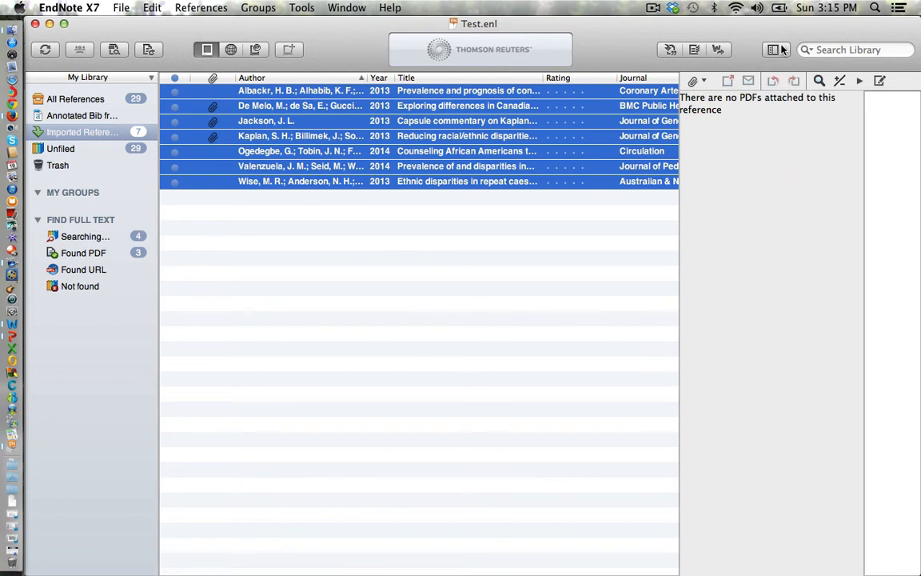
{"action": "left_click", "coordinate": [785, 50]}
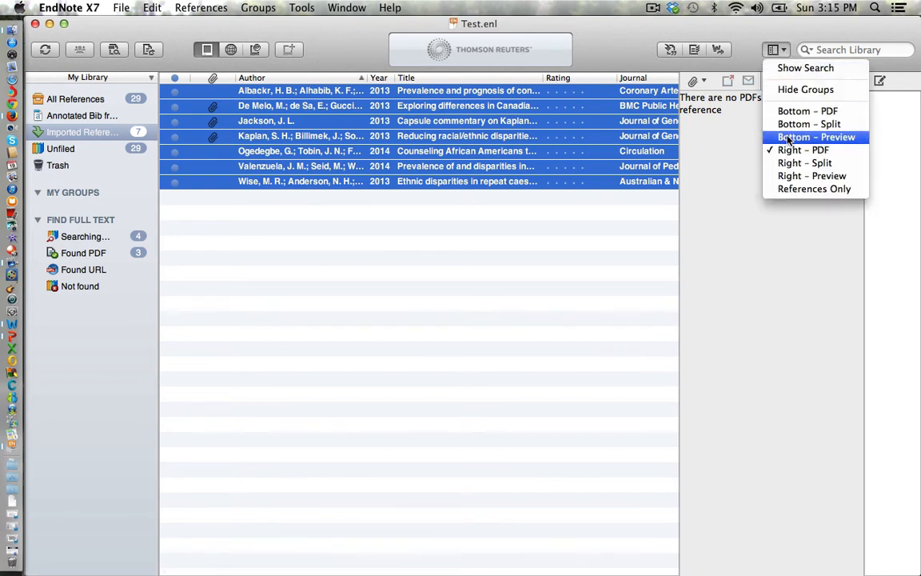
{"action": "left_click", "coordinate": [789, 175]}
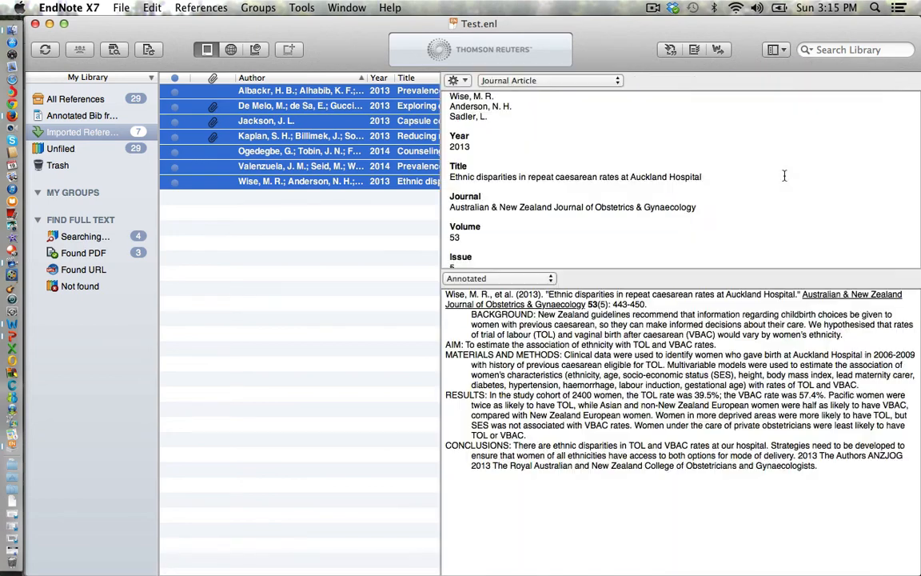
{"action": "left_click", "coordinate": [784, 50]}
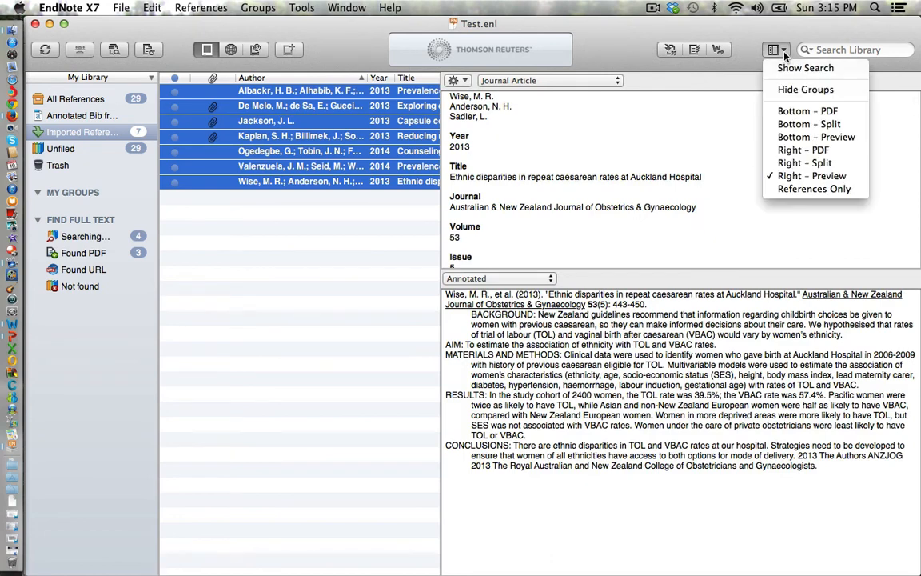
{"action": "left_click", "coordinate": [794, 193]}
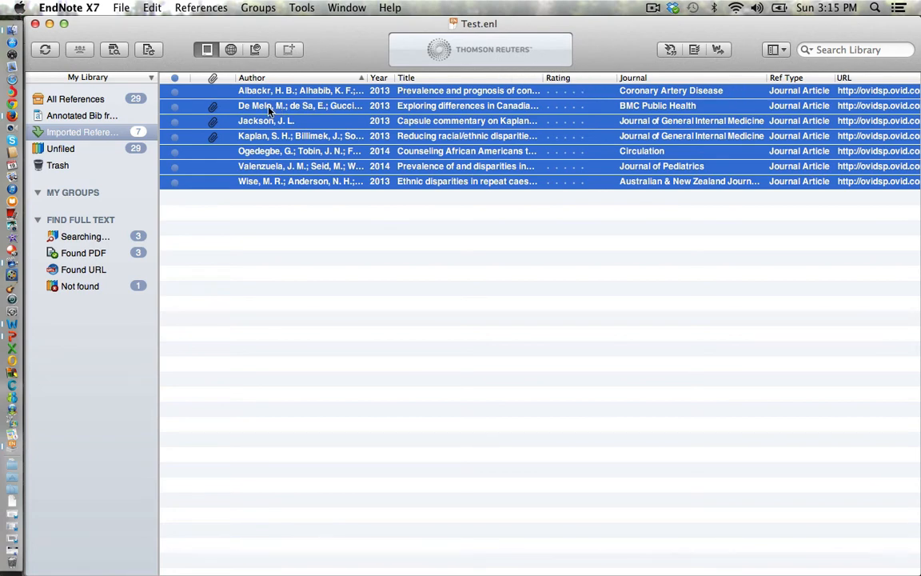
Step: Open the BMC Public Health reference, examine its fields from author to keywords, abstract, URL and file attachments, and close it
{"action": "left_click", "coordinate": [262, 272]}
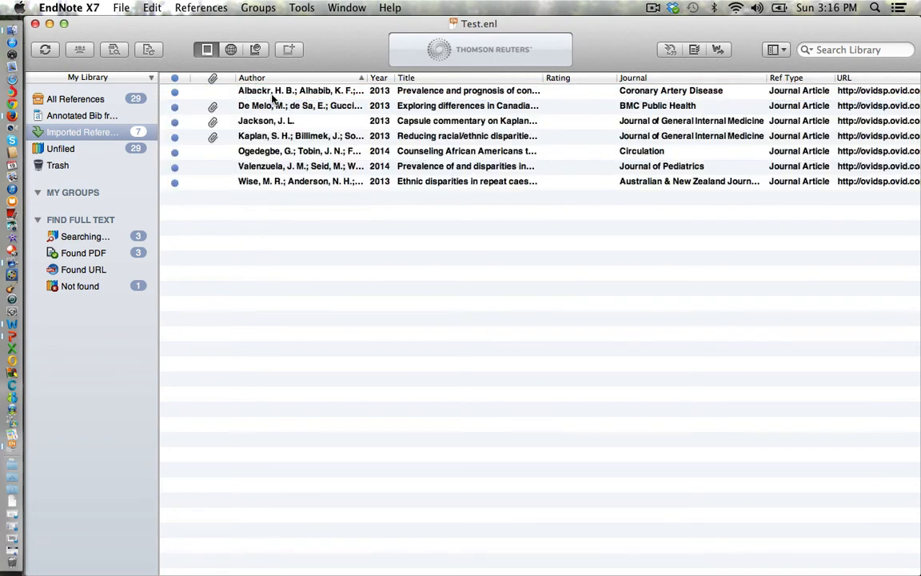
{"action": "left_click", "coordinate": [272, 107]}
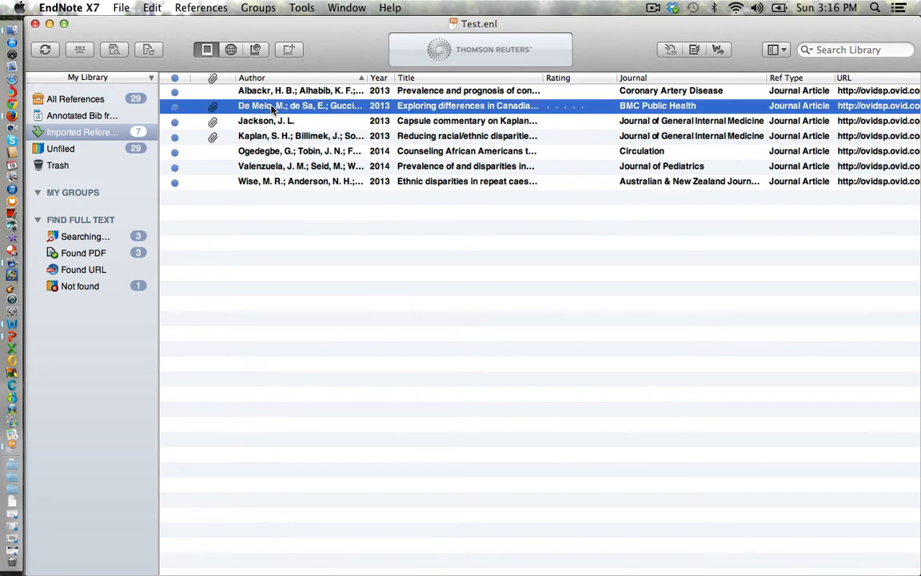
{"action": "double_click", "coordinate": [272, 107]}
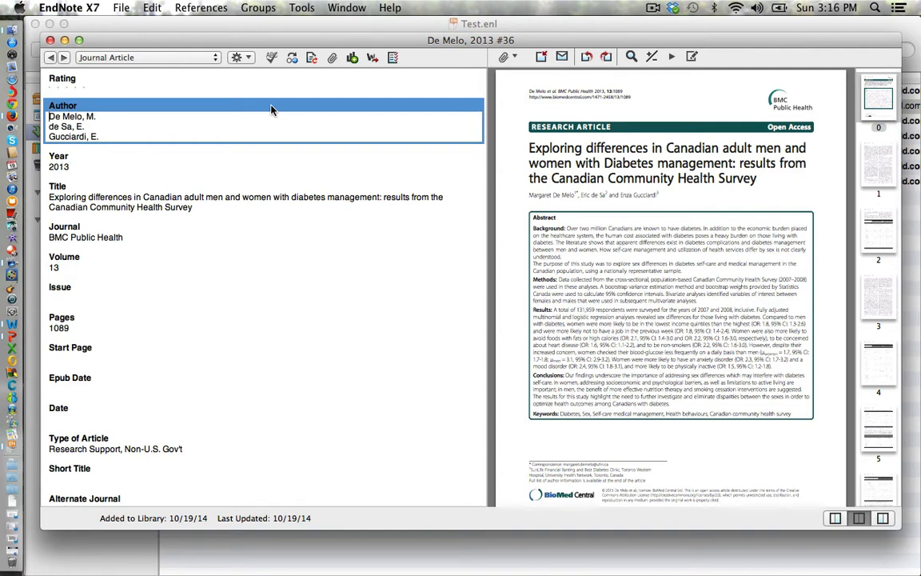
{"action": "scroll", "coordinate": [233, 296], "scroll_direction": "down", "scroll_amount": 2}
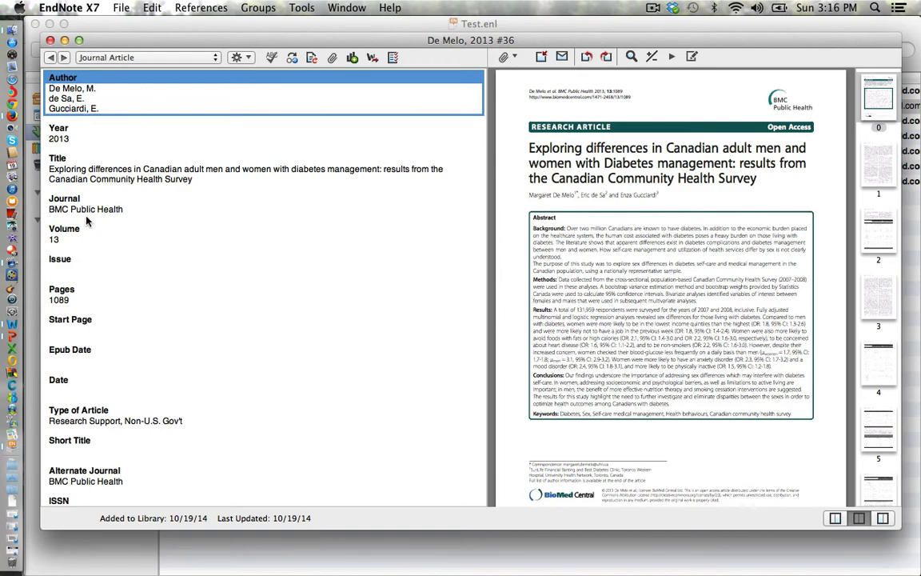
{"action": "scroll", "coordinate": [173, 267], "scroll_direction": "down", "scroll_amount": 10}
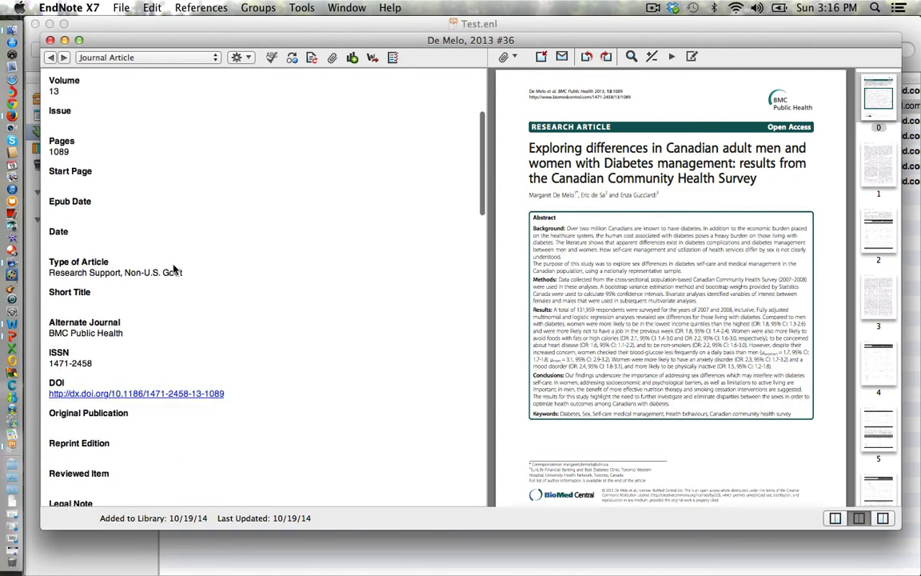
{"action": "scroll", "coordinate": [174, 267], "scroll_direction": "down", "scroll_amount": 8}
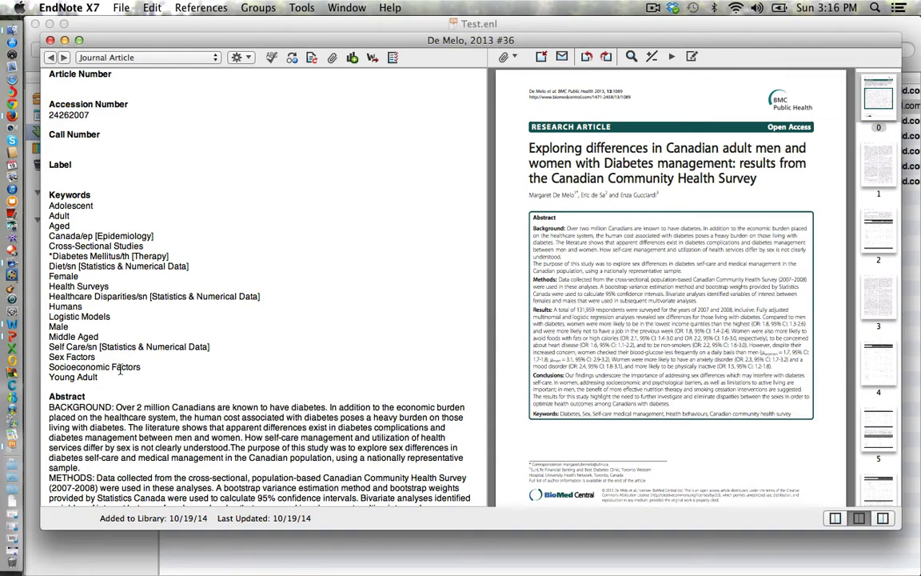
{"action": "scroll", "coordinate": [120, 367], "scroll_direction": "down", "scroll_amount": 3}
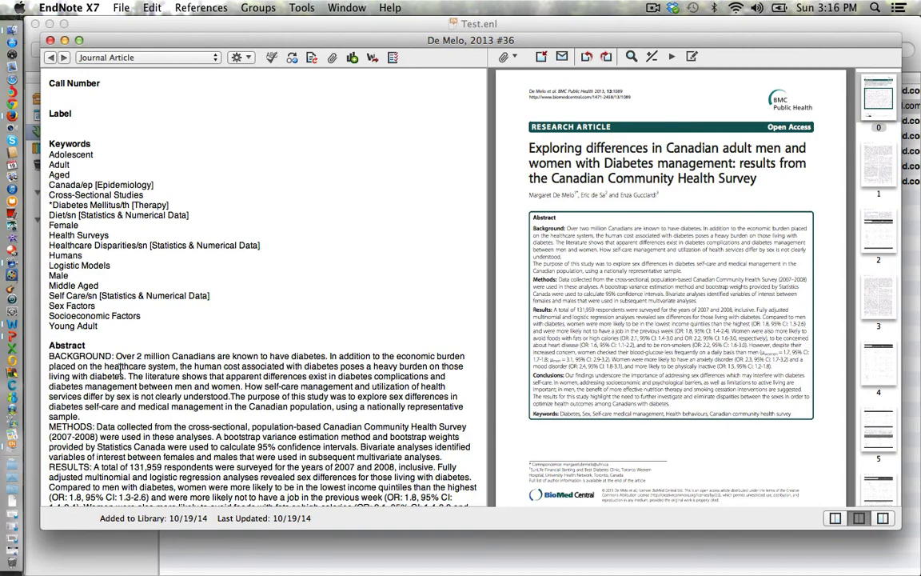
{"action": "scroll", "coordinate": [120, 367], "scroll_direction": "down", "scroll_amount": 15}
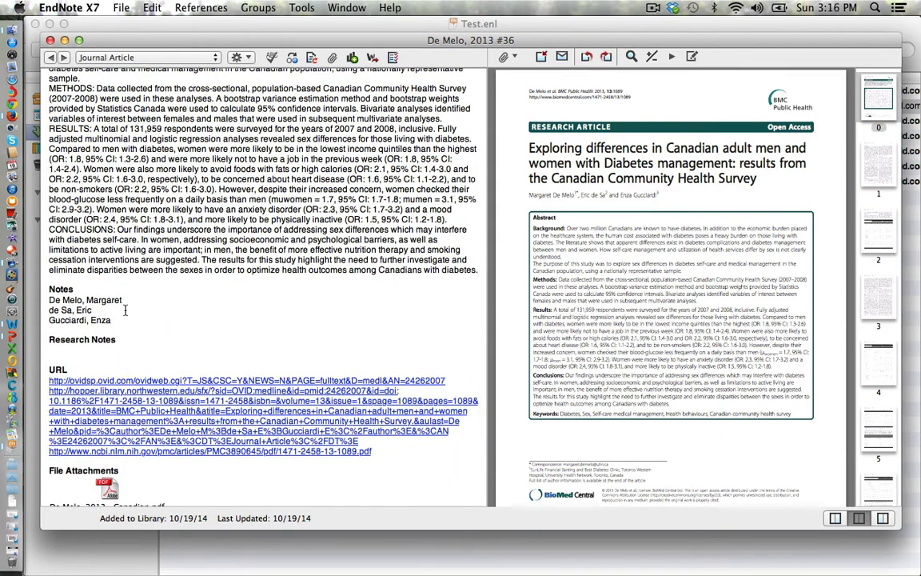
{"action": "scroll", "coordinate": [125, 311], "scroll_direction": "down", "scroll_amount": 10}
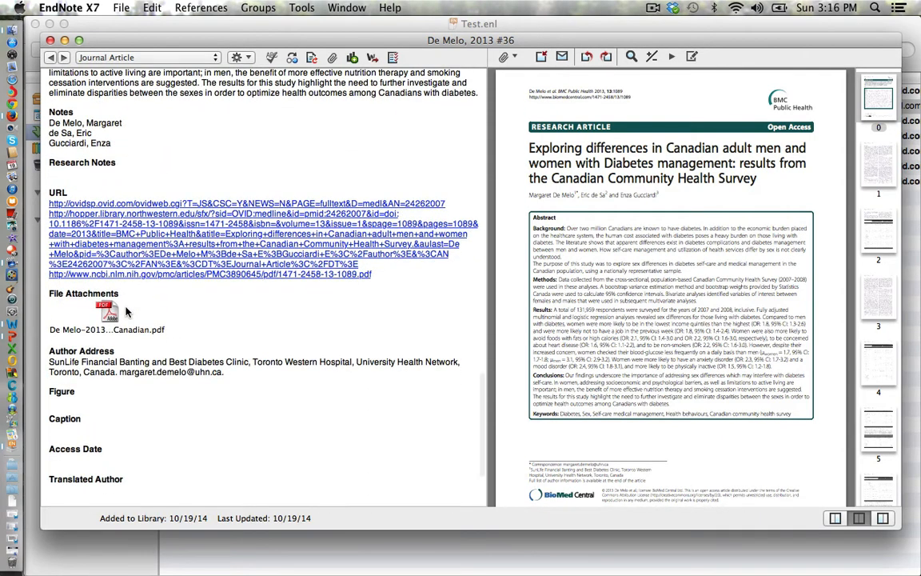
{"action": "scroll", "coordinate": [125, 310], "scroll_direction": "down", "scroll_amount": 7}
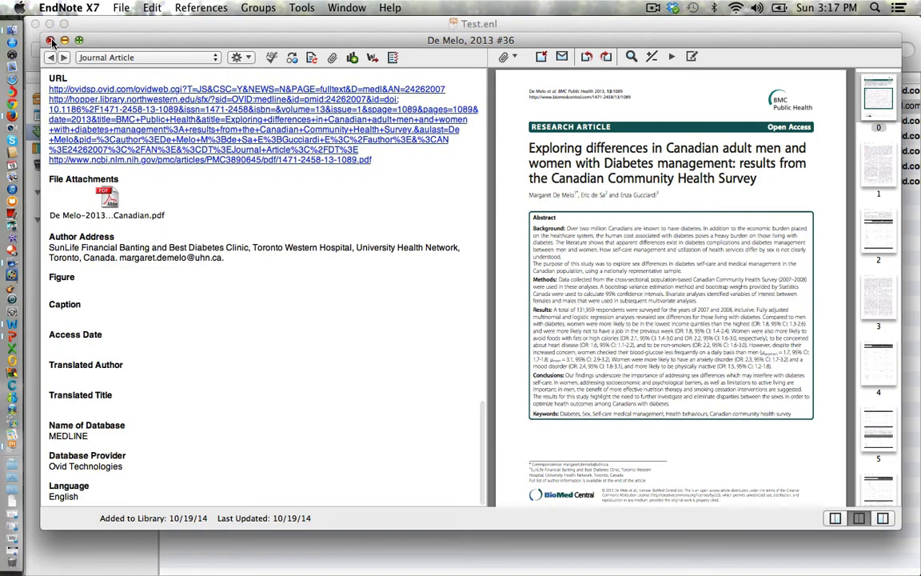
{"action": "left_click", "coordinate": [49, 40]}
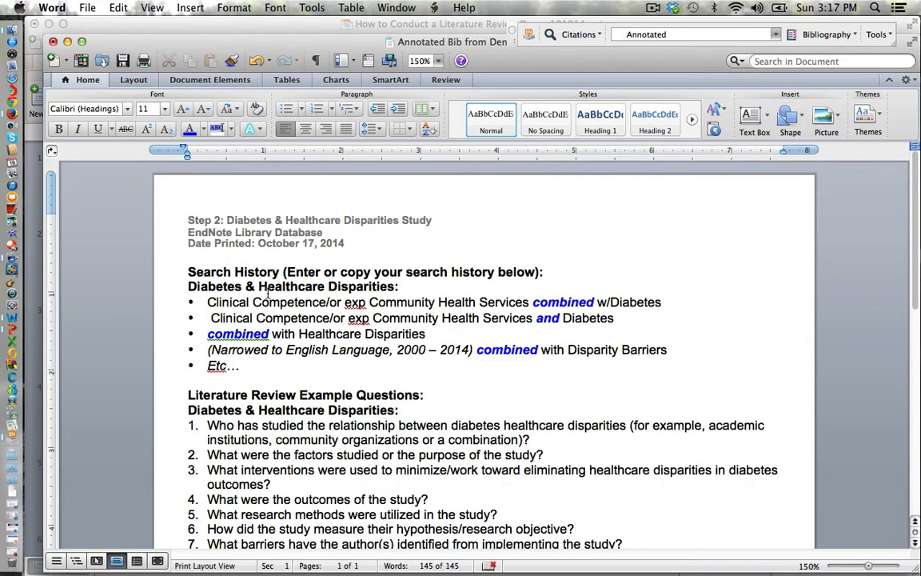
Step: Switch to the annotated bibliography document in Word and add a blank line between the example questions and the Annotated Bibliography heading
{"action": "scroll", "coordinate": [281, 299], "scroll_direction": "down", "scroll_amount": 5}
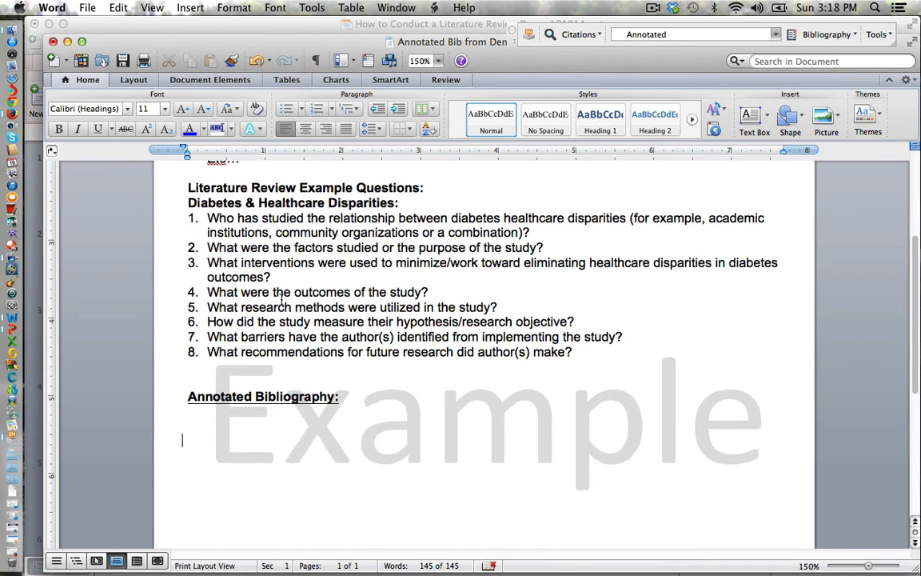
{"action": "left_click", "coordinate": [206, 373]}
{"action": "key", "text": "Return"}
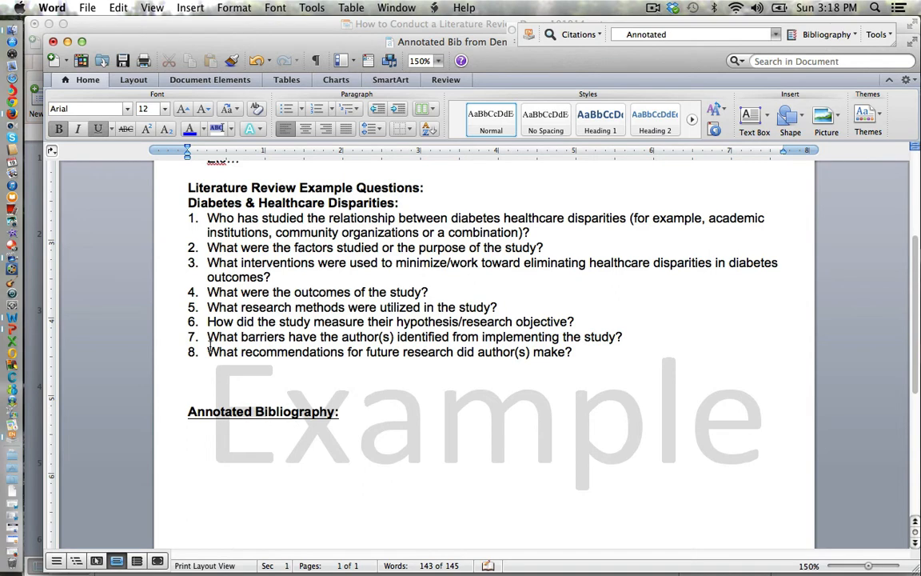
Step: Insert the citations selected in EndNote between the example questions and the Annotated Bibliography heading
{"action": "left_click", "coordinate": [351, 8]}
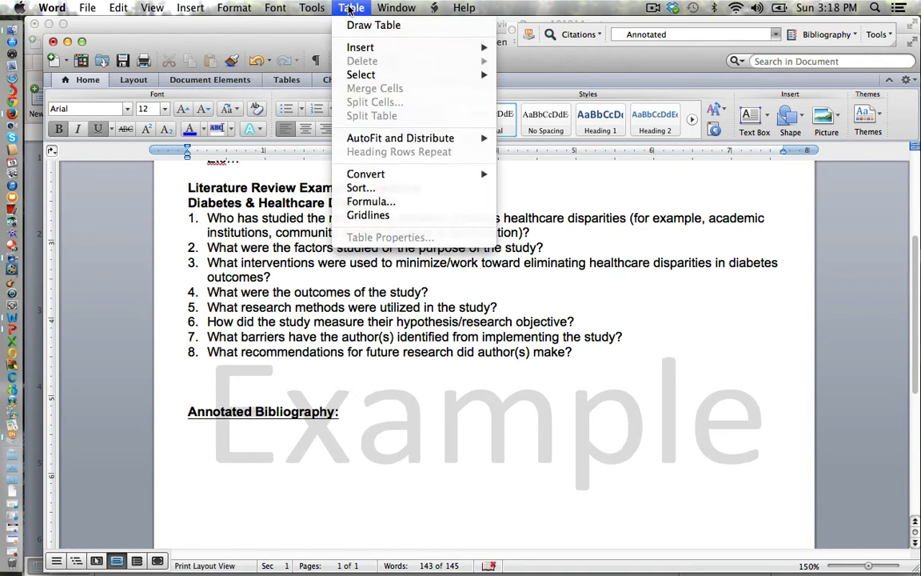
{"action": "mouse_move", "coordinate": [308, 12]}
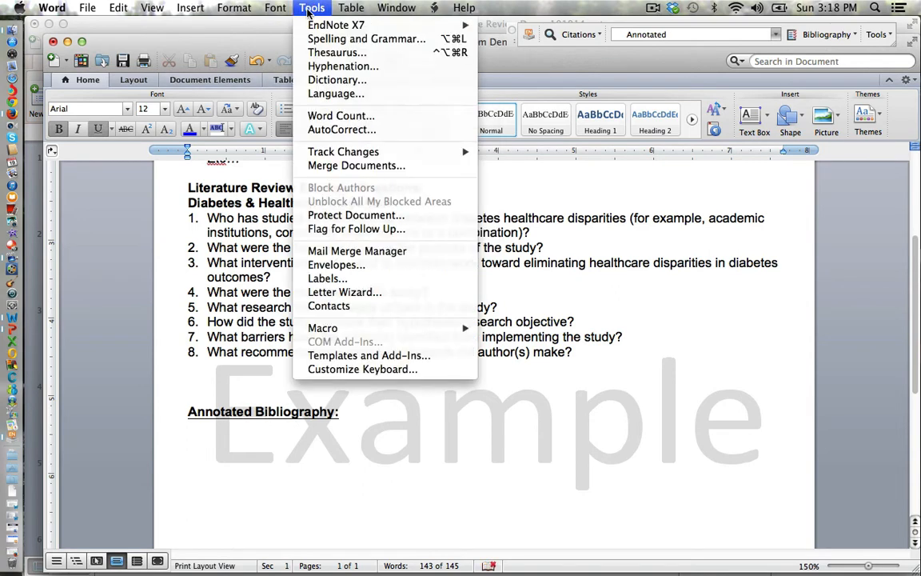
{"action": "mouse_move", "coordinate": [322, 28]}
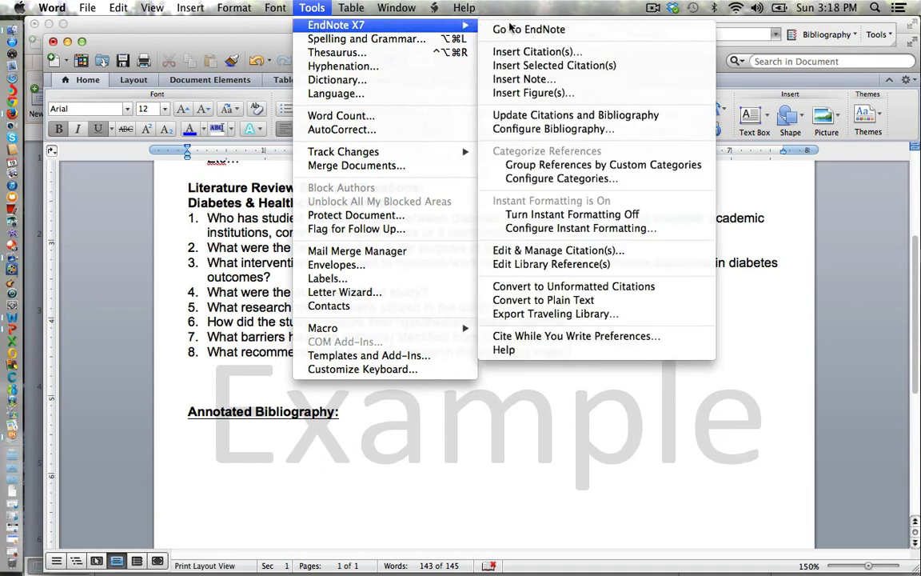
{"action": "left_click", "coordinate": [554, 67]}
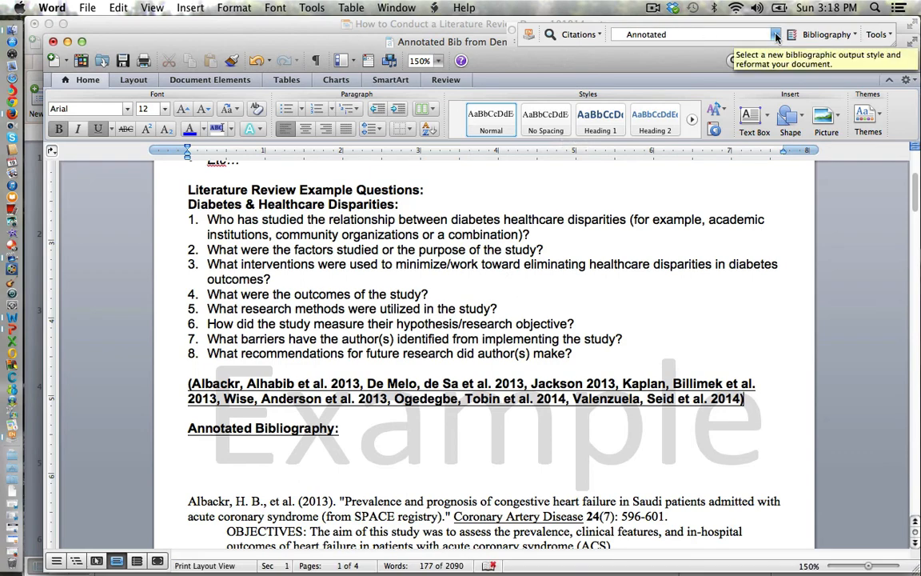
Step: Reformat the document's citations and bibliography with the Numbered output style
{"action": "scroll", "coordinate": [551, 310], "scroll_direction": "down", "scroll_amount": 5}
{"action": "scroll", "coordinate": [552, 310], "scroll_direction": "down", "scroll_amount": 3}
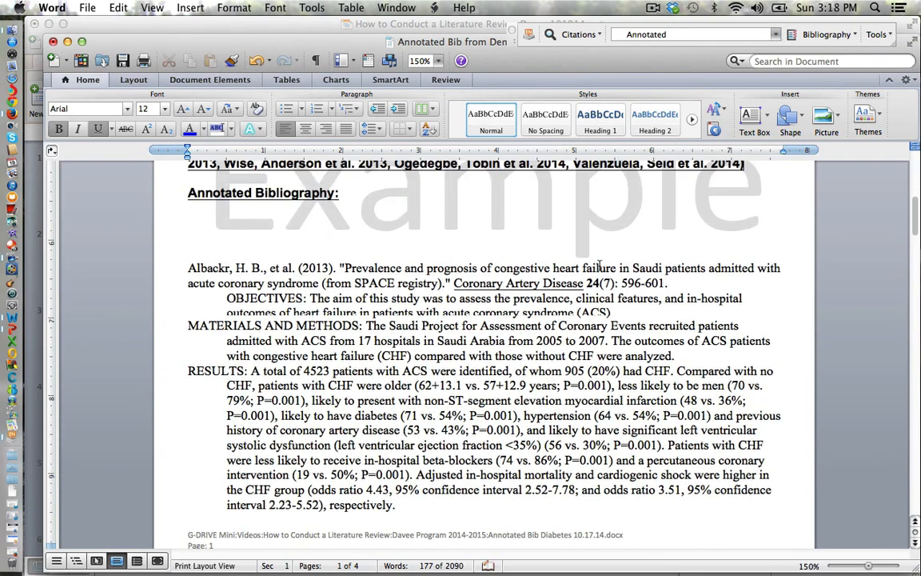
{"action": "left_click", "coordinate": [776, 35]}
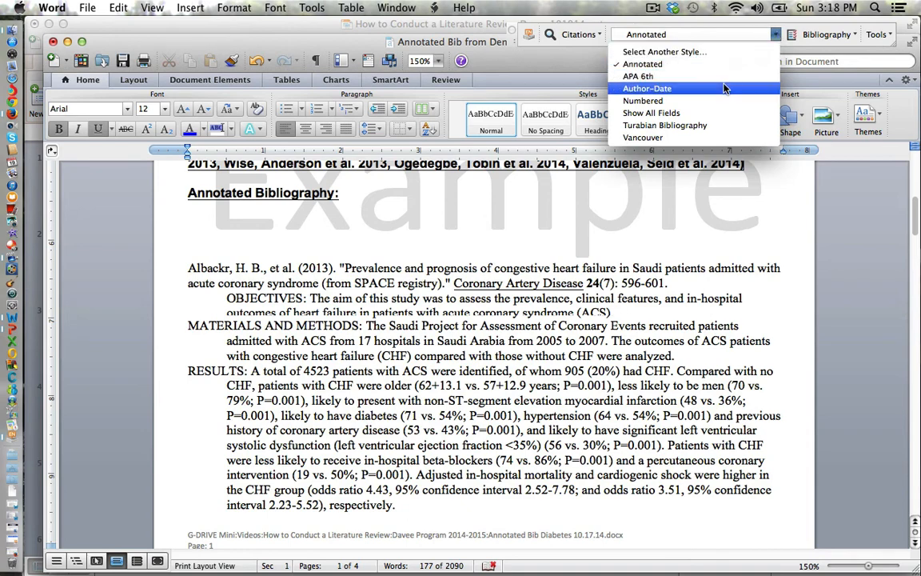
{"action": "left_click", "coordinate": [712, 103]}
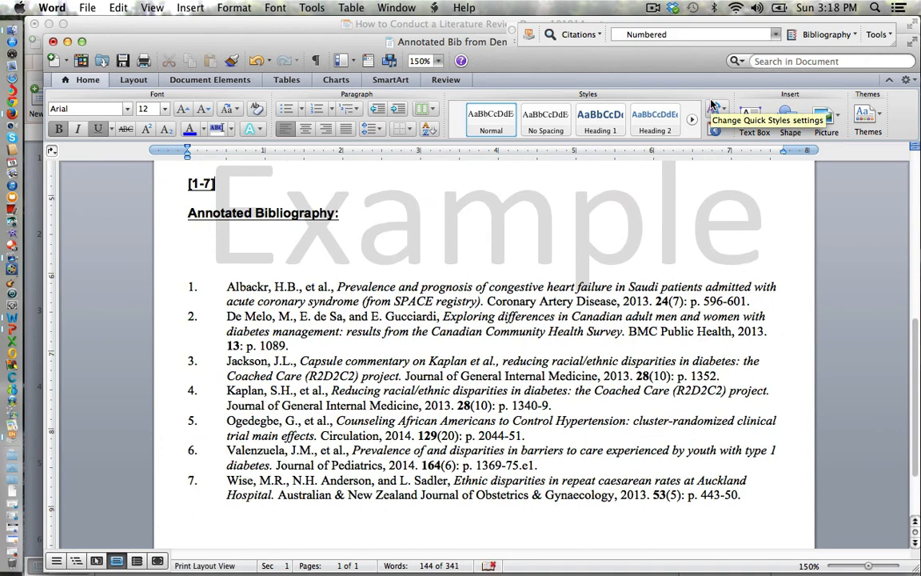
Step: Look through the full list of EndNote X7 output styles from AAA Style Guide to the BMC styles, and close it without choosing one
{"action": "left_click", "coordinate": [775, 34]}
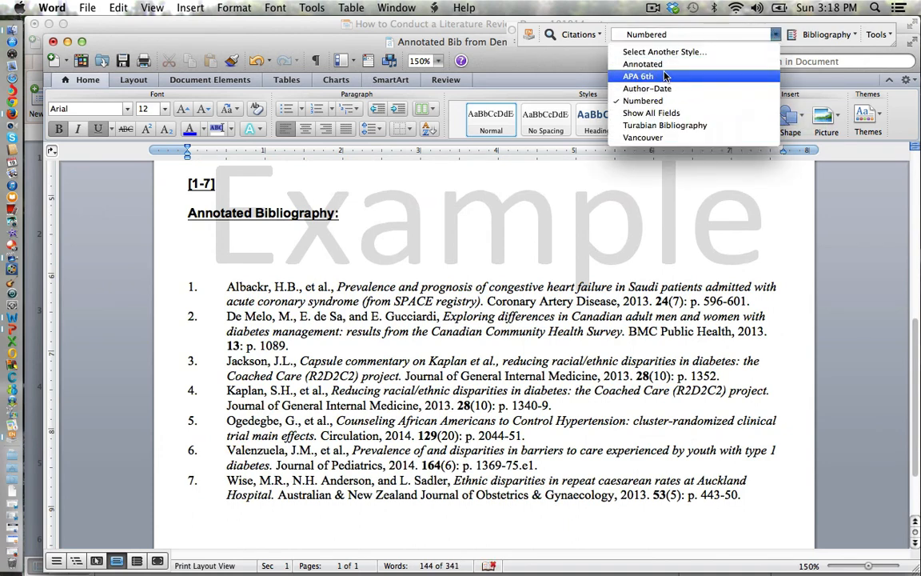
{"action": "left_click", "coordinate": [596, 51]}
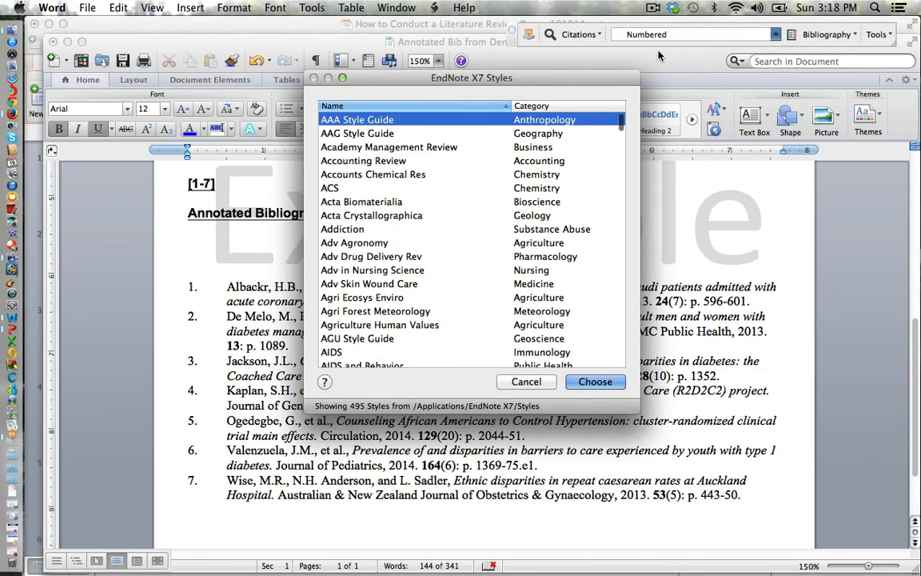
{"action": "scroll", "coordinate": [371, 323], "scroll_direction": "down", "scroll_amount": 10}
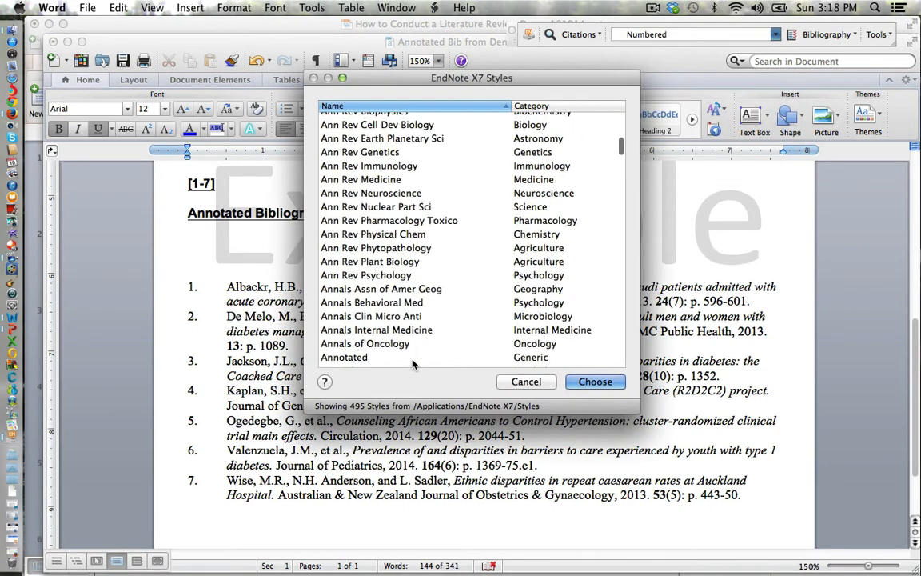
{"action": "scroll", "coordinate": [413, 364], "scroll_direction": "down", "scroll_amount": 5}
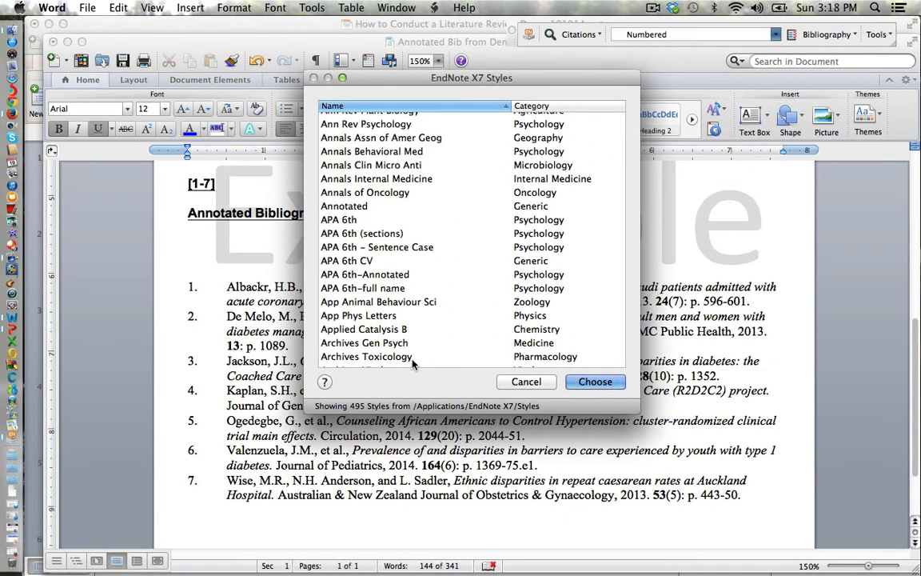
{"action": "scroll", "coordinate": [414, 364], "scroll_direction": "down", "scroll_amount": 6}
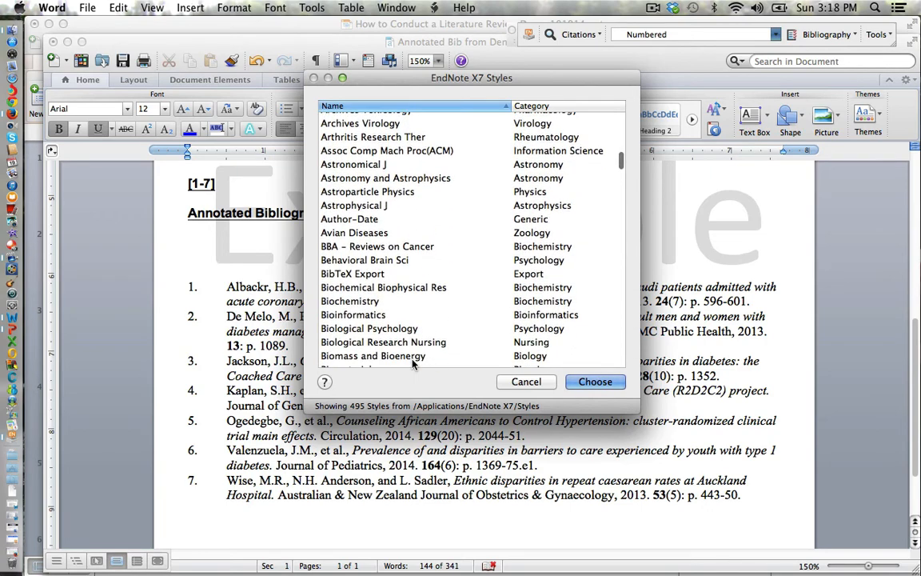
{"action": "scroll", "coordinate": [413, 364], "scroll_direction": "down", "scroll_amount": 6}
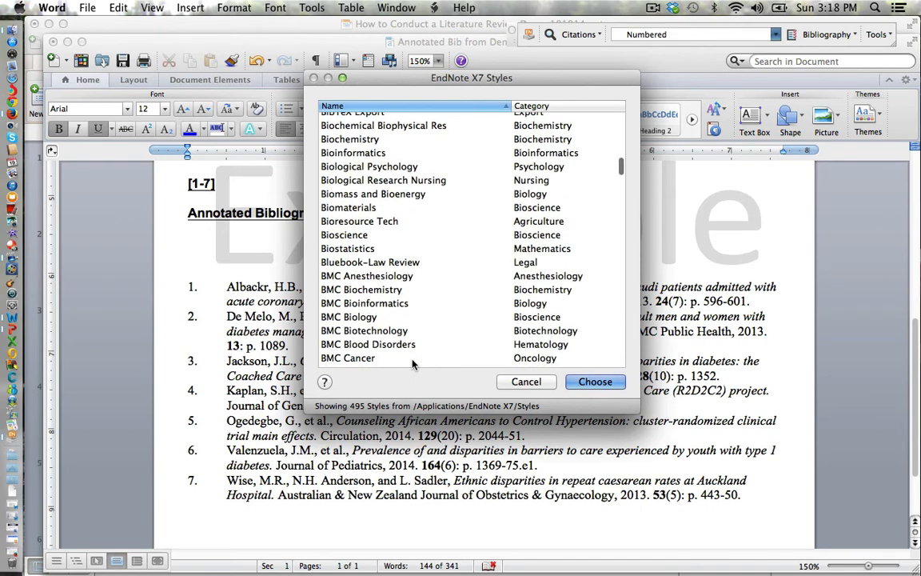
{"action": "left_click", "coordinate": [525, 382]}
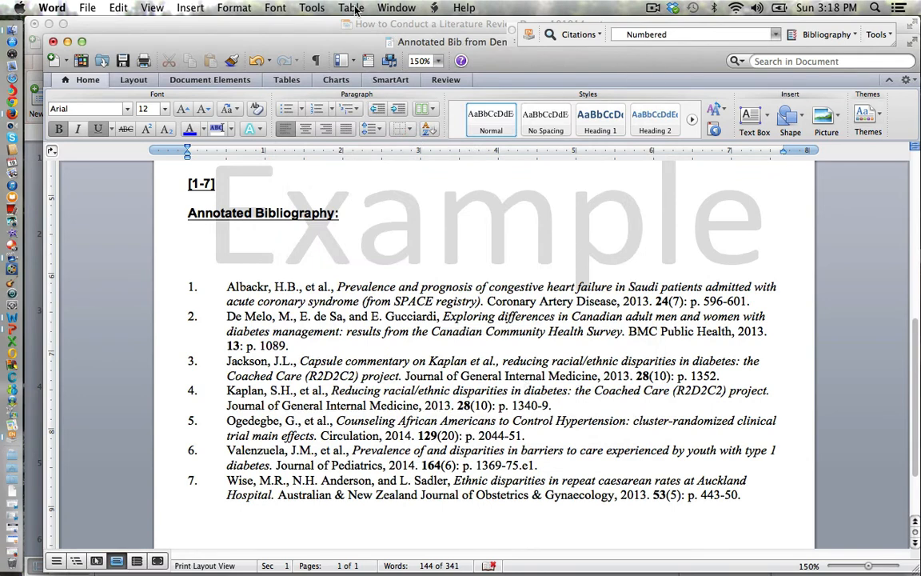
Step: Configure the EndNote bibliography to use the Annotated output style and return to the search history at the start of the document
{"action": "left_click", "coordinate": [315, 10]}
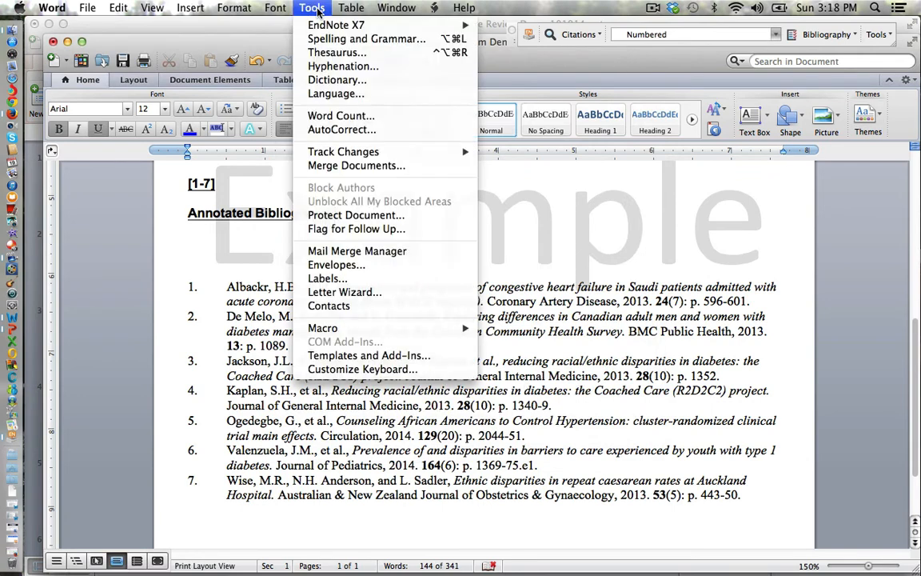
{"action": "mouse_move", "coordinate": [419, 28]}
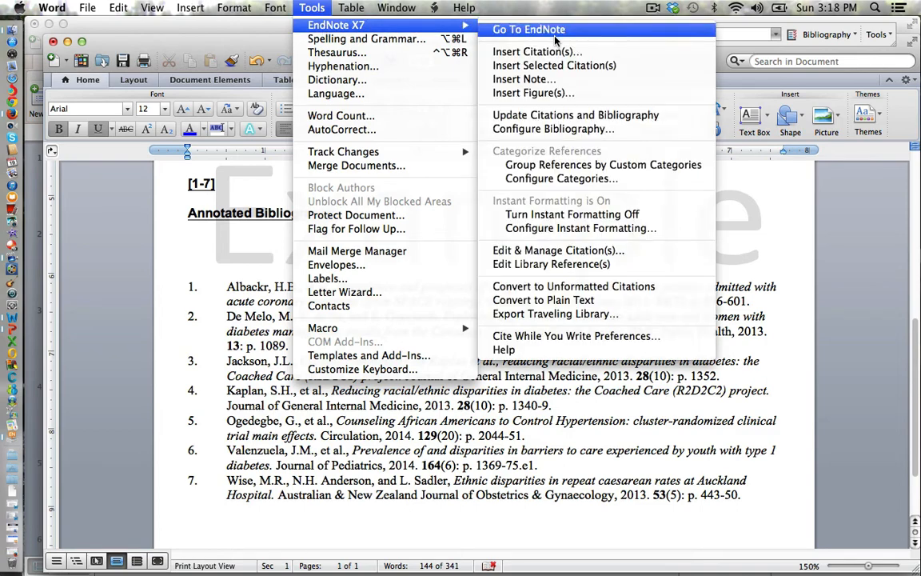
{"action": "left_click", "coordinate": [555, 130]}
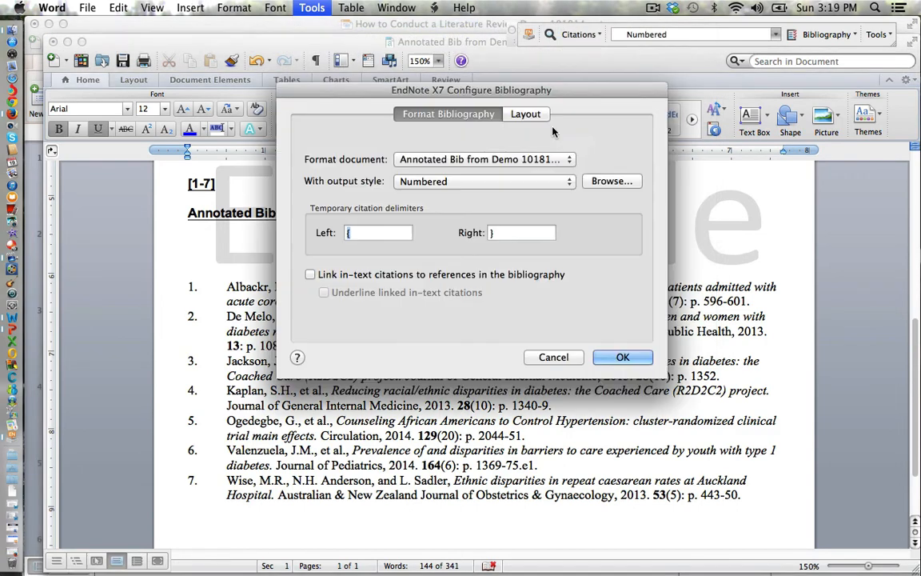
{"action": "left_click", "coordinate": [560, 183]}
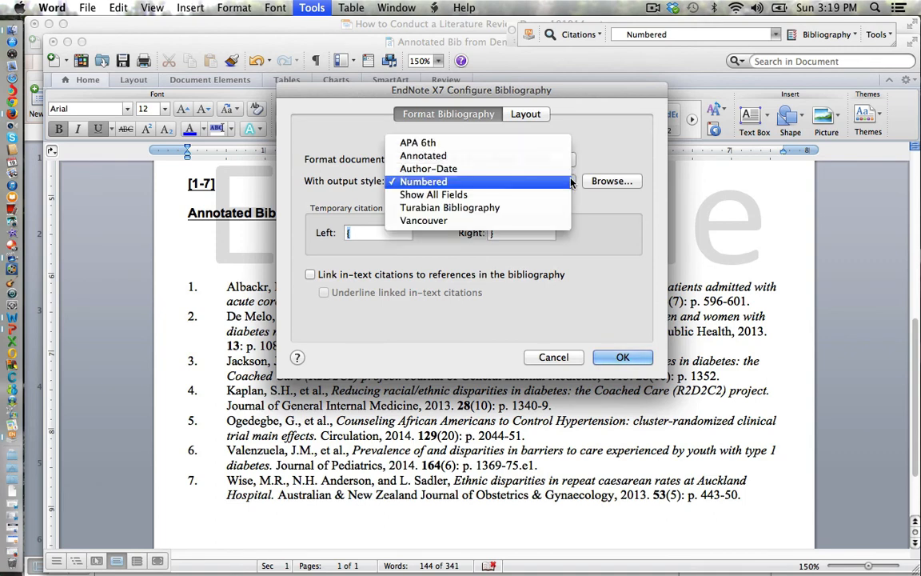
{"action": "left_click", "coordinate": [517, 157]}
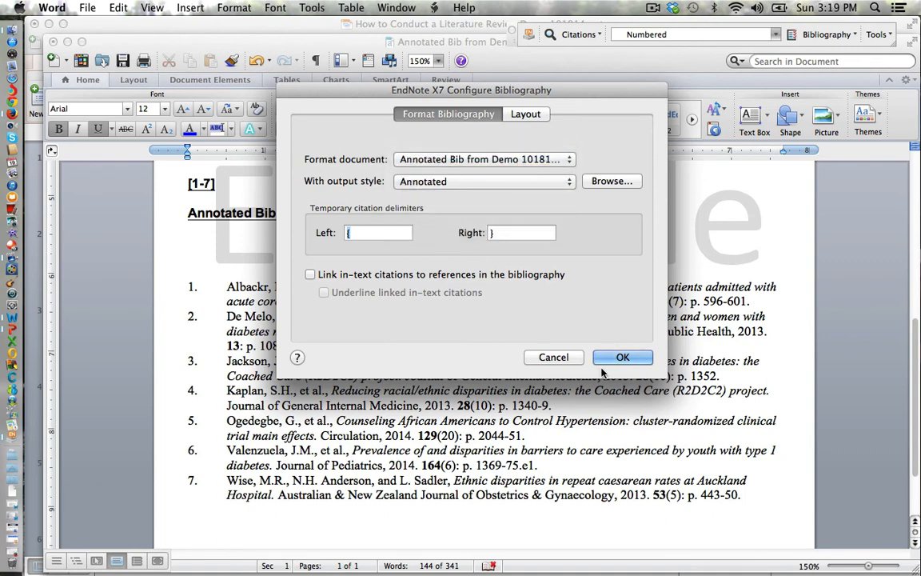
{"action": "left_click", "coordinate": [623, 357]}
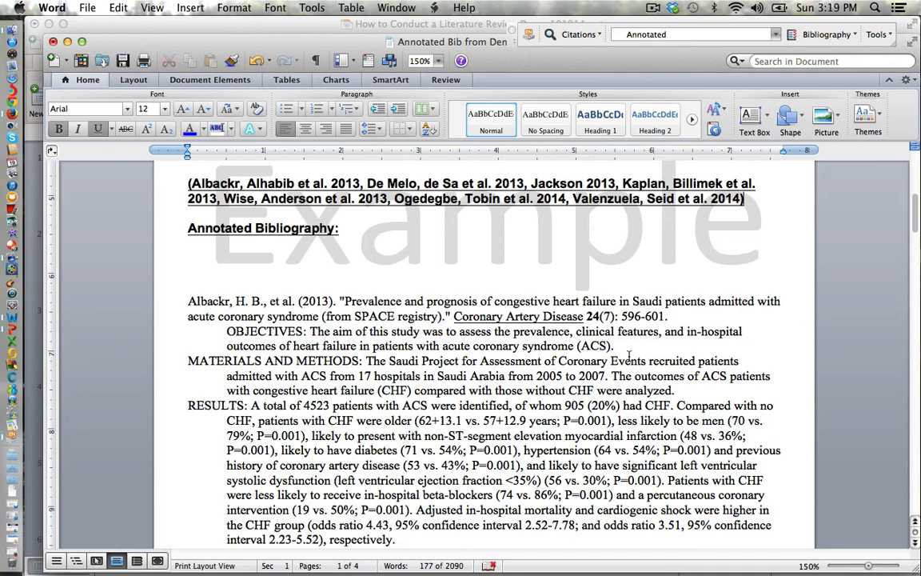
{"action": "scroll", "coordinate": [629, 357], "scroll_direction": "up", "scroll_amount": 10}
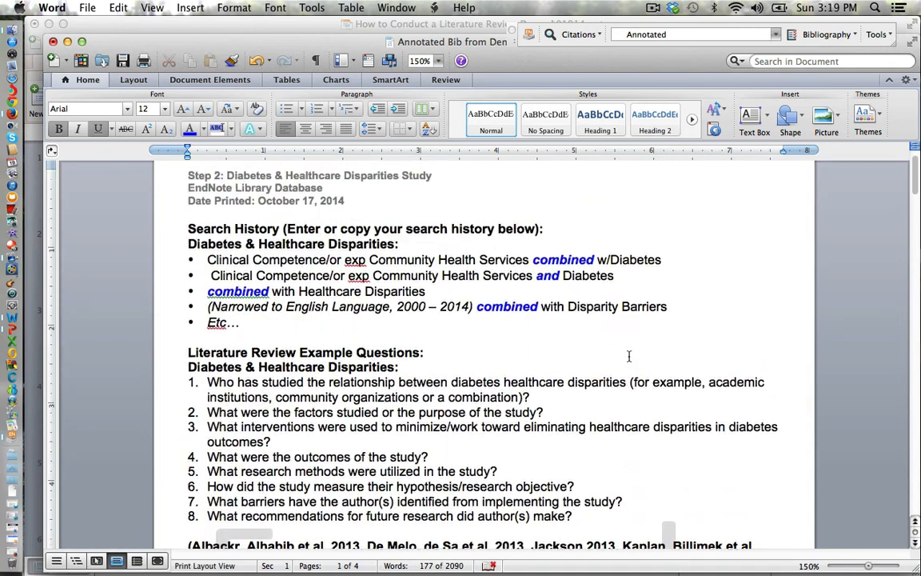